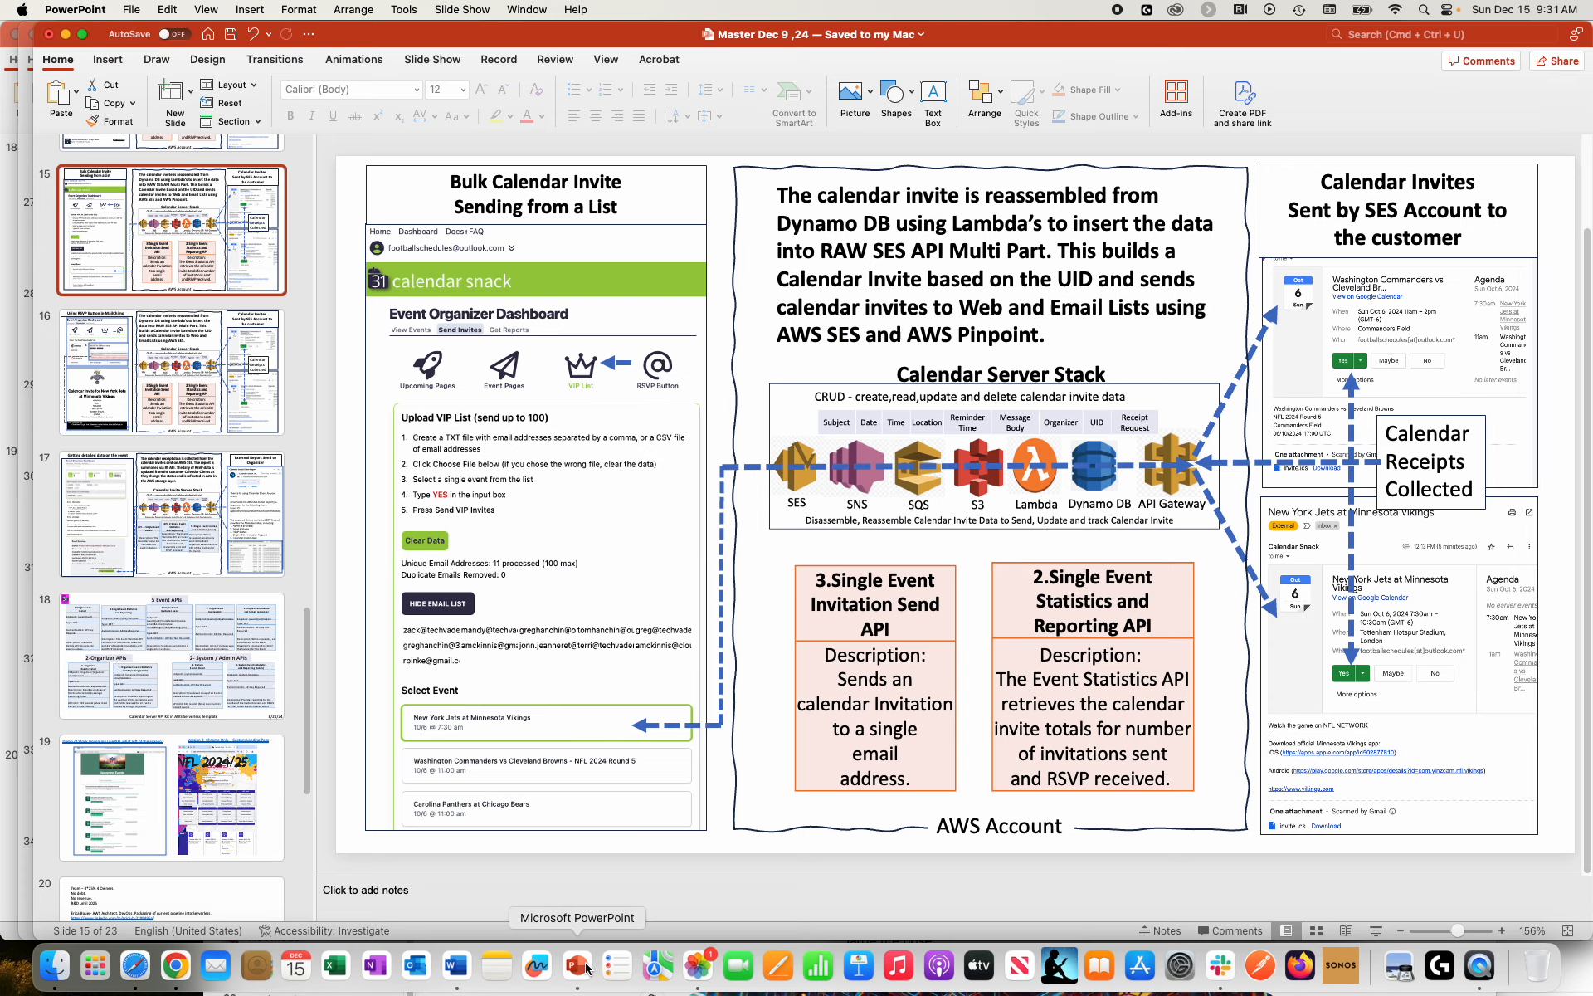
Step: Present the bulk calendar invite sending slide full screen, and end the slide show after reviewing it
left_click(1375, 930)
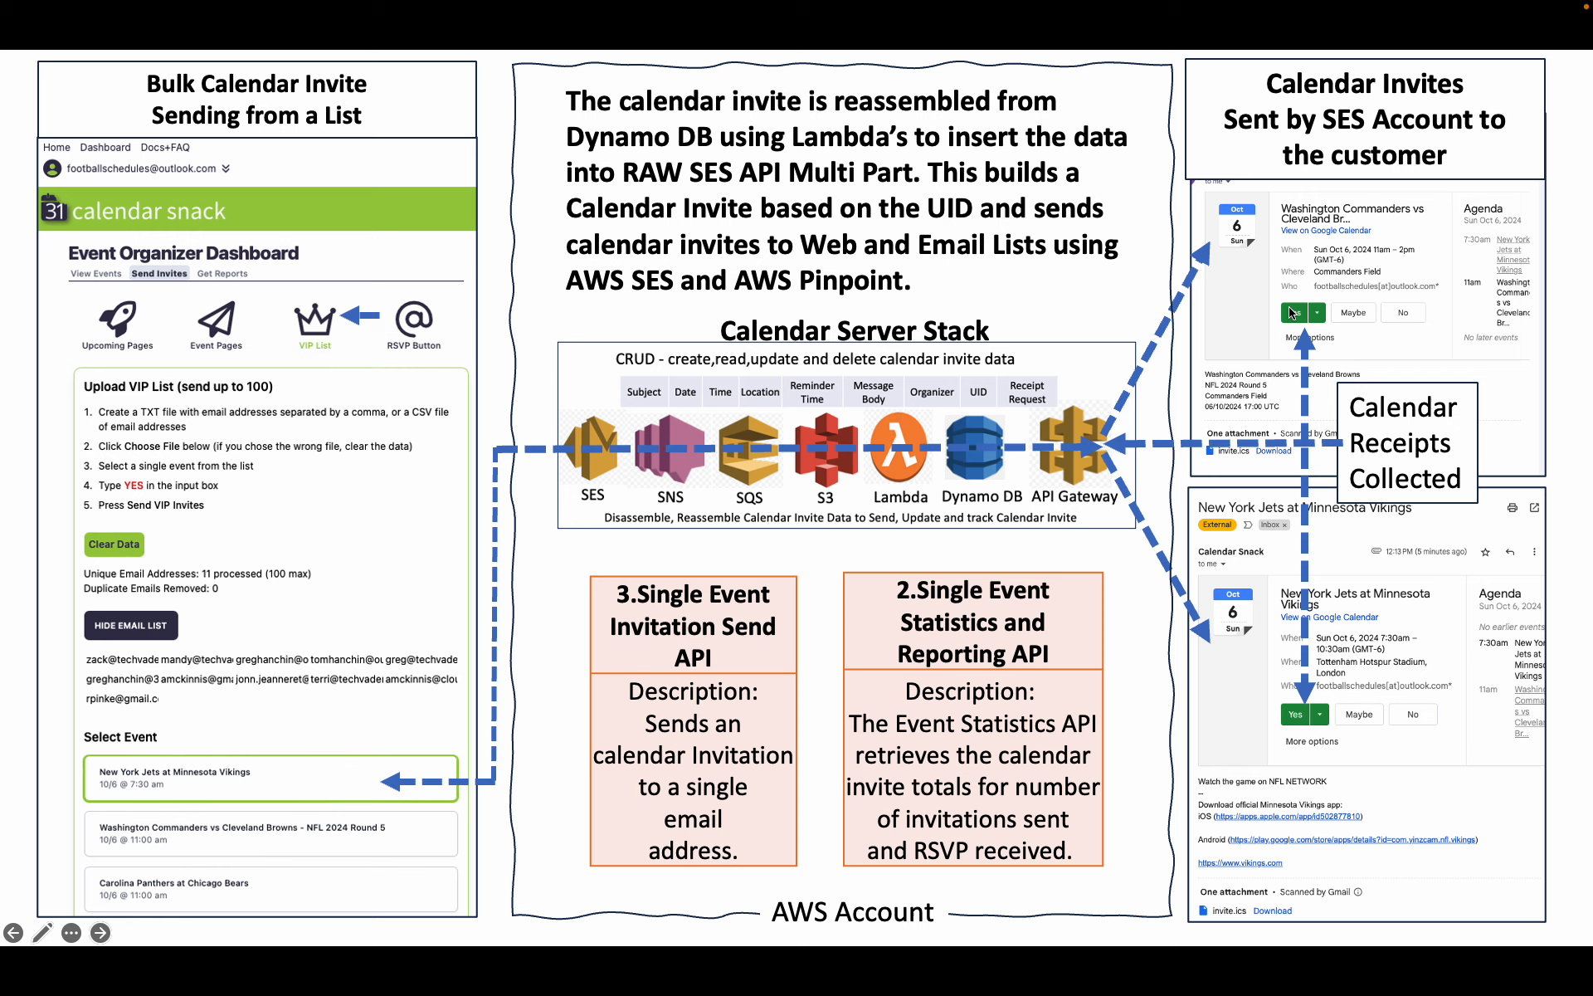
key("Escape")
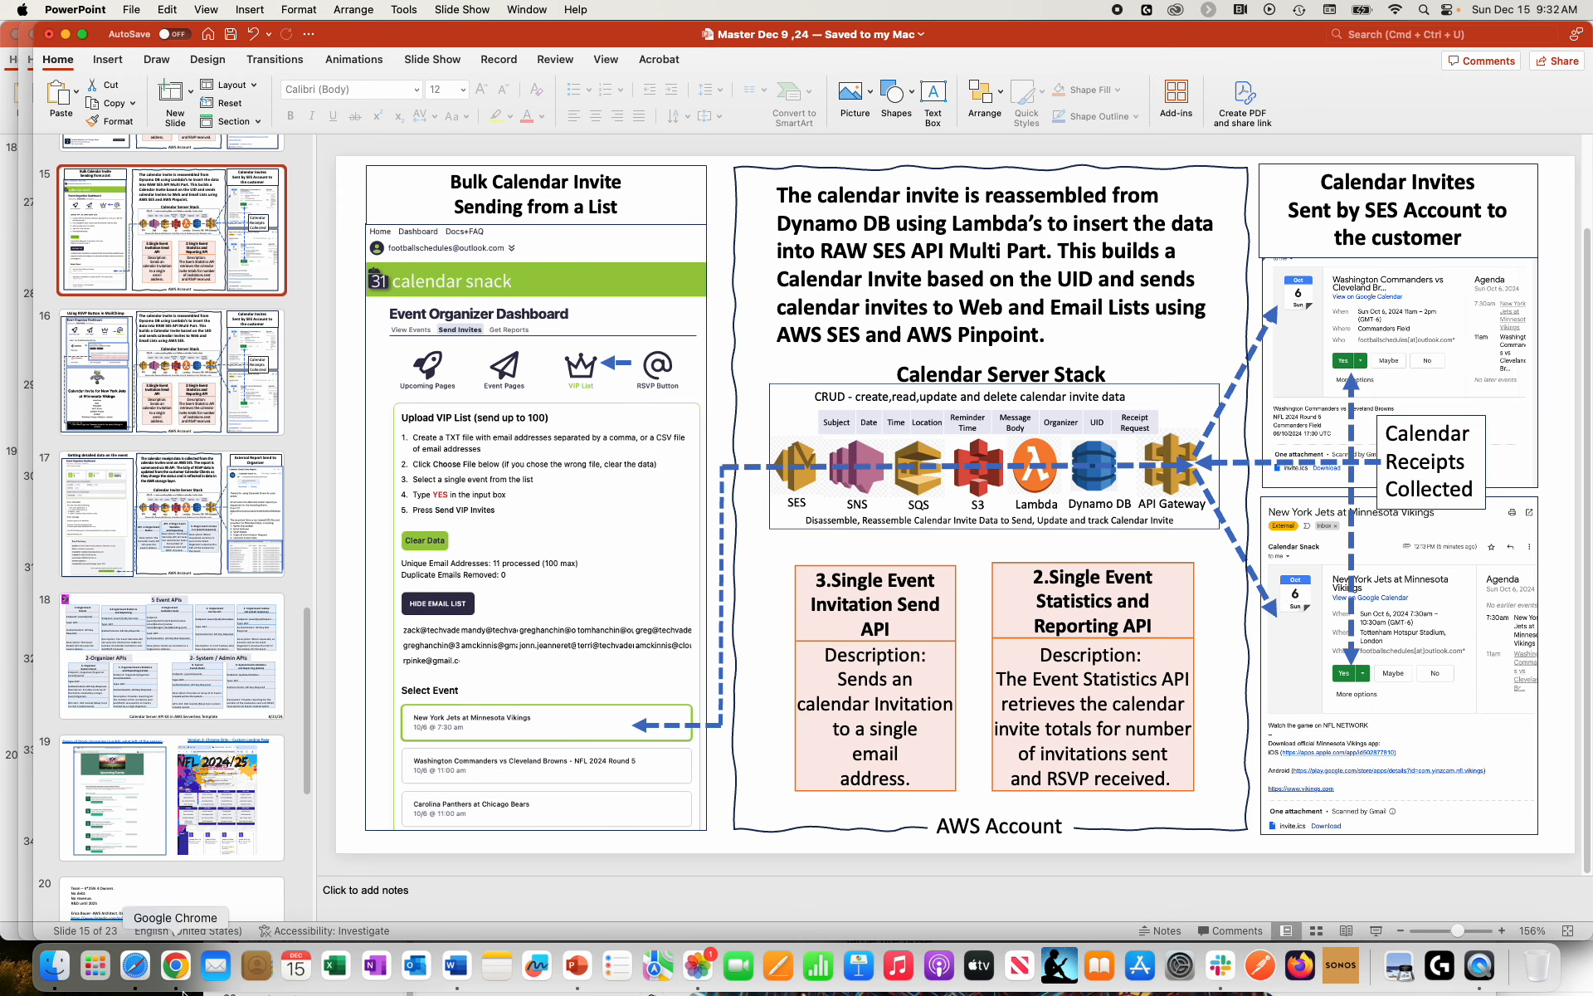
Step: Switch to Safari and open the VIP List invite sending page in the Calendar Snack organizer dashboard
left_click(146, 967)
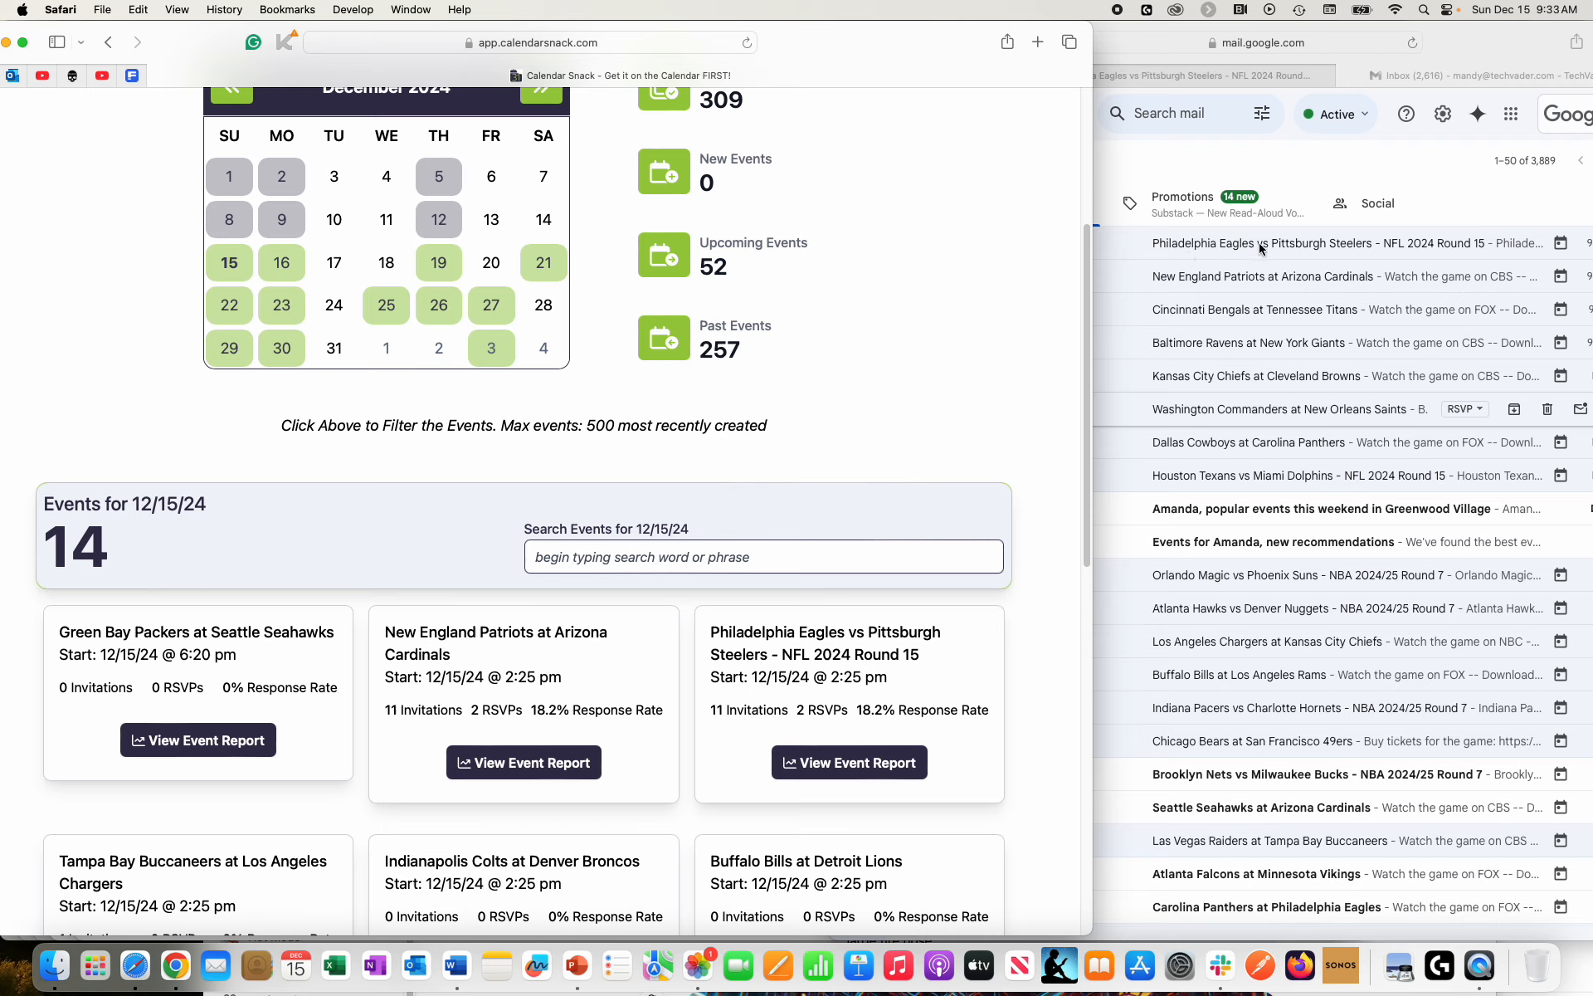
scroll(580, 226, "up", 5)
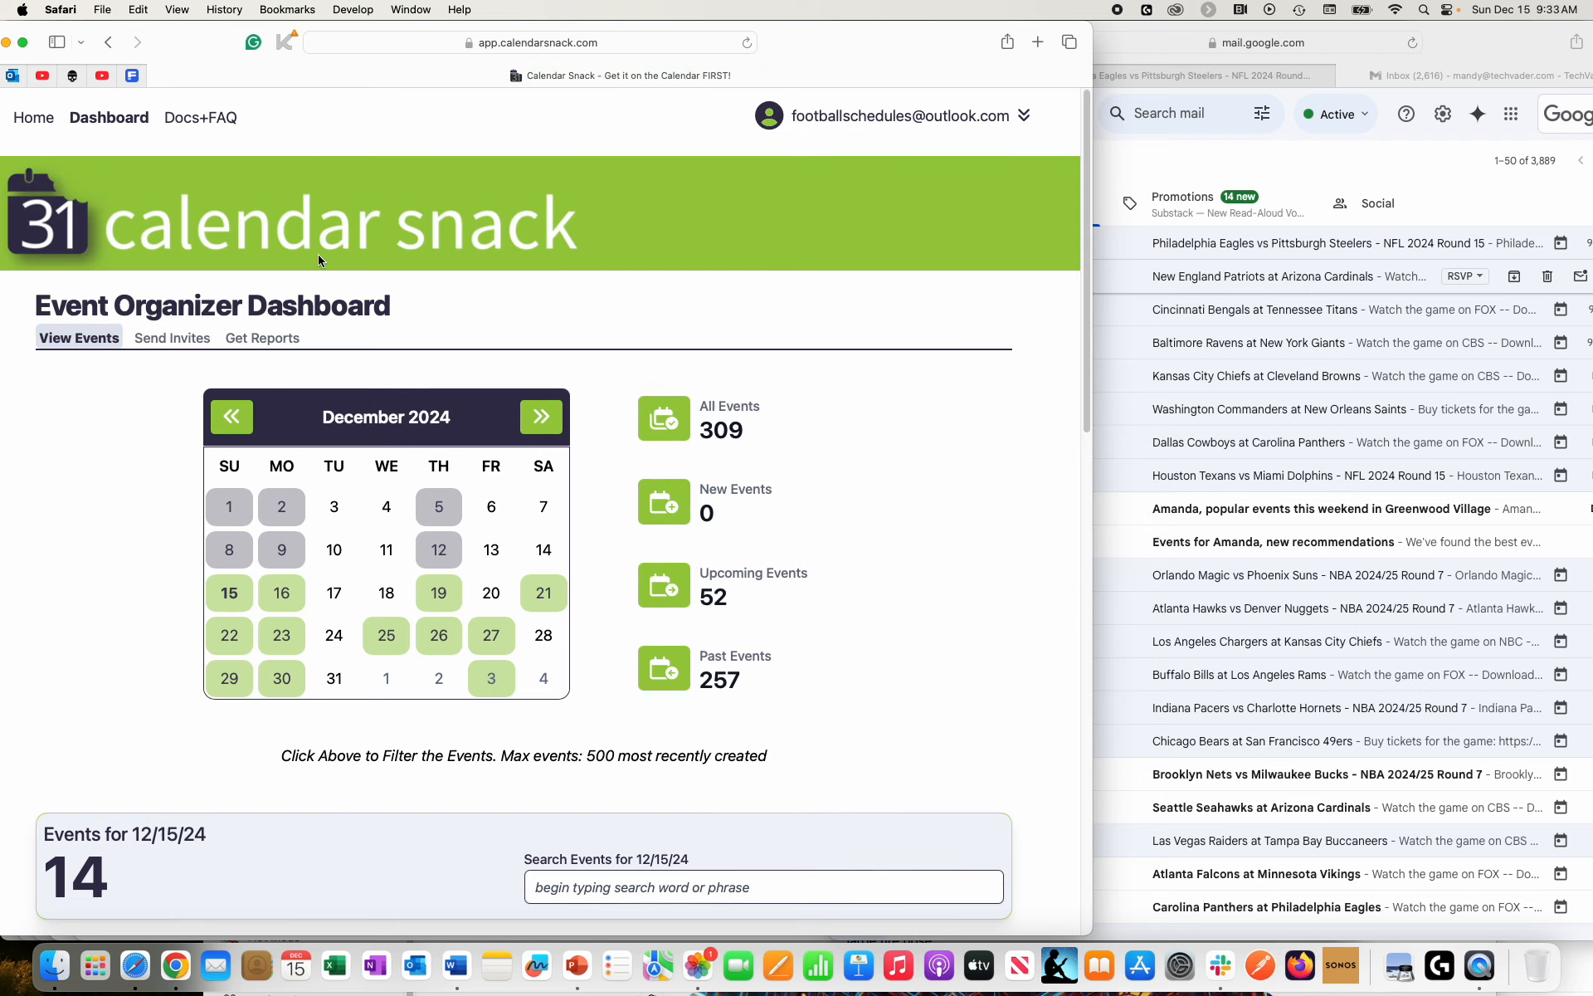
left_click(170, 338)
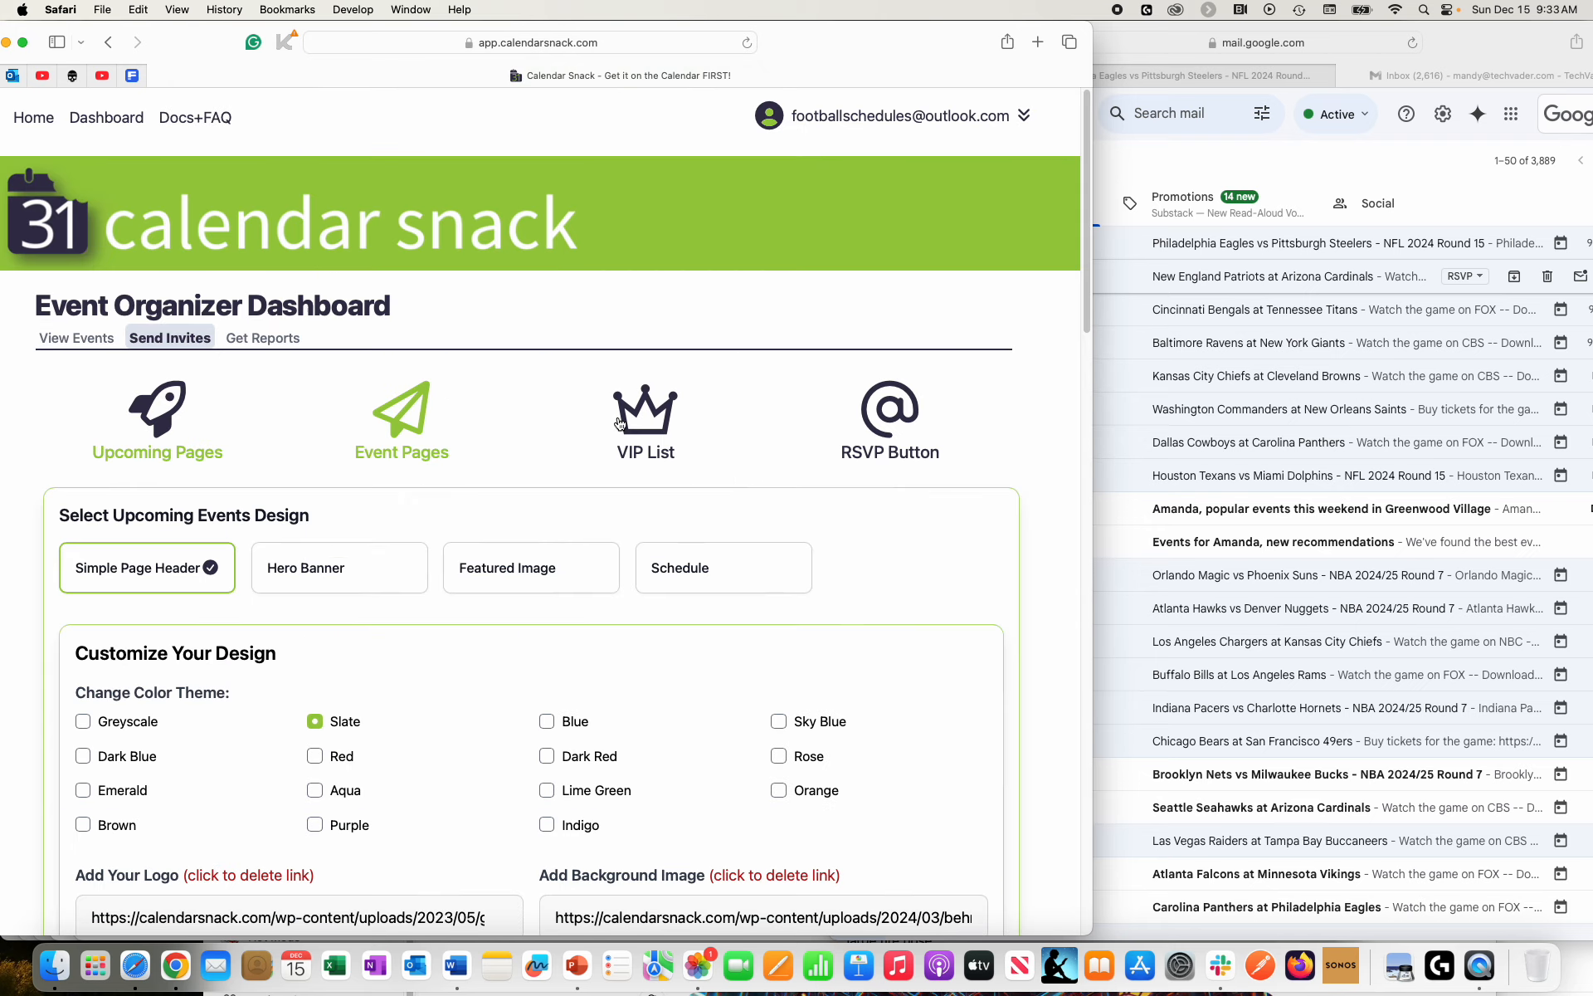
left_click(620, 423)
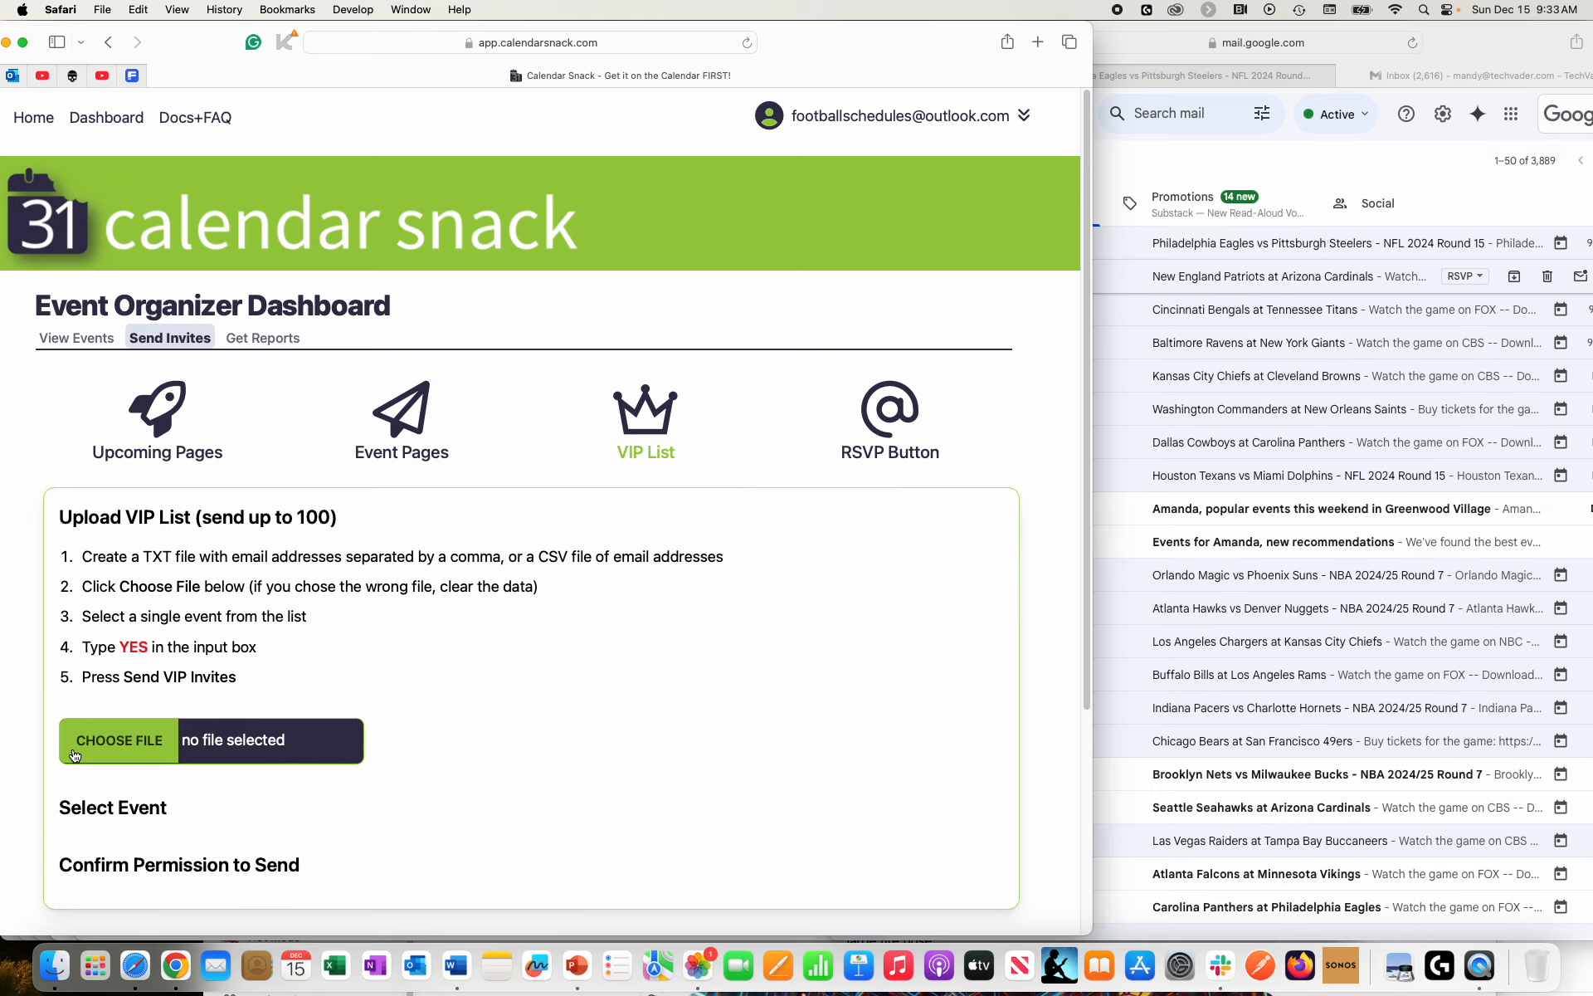
Step: Upload the email list file "TXT FILEapr6 copy.txt" from the Email List in Text Files folder
left_click(84, 742)
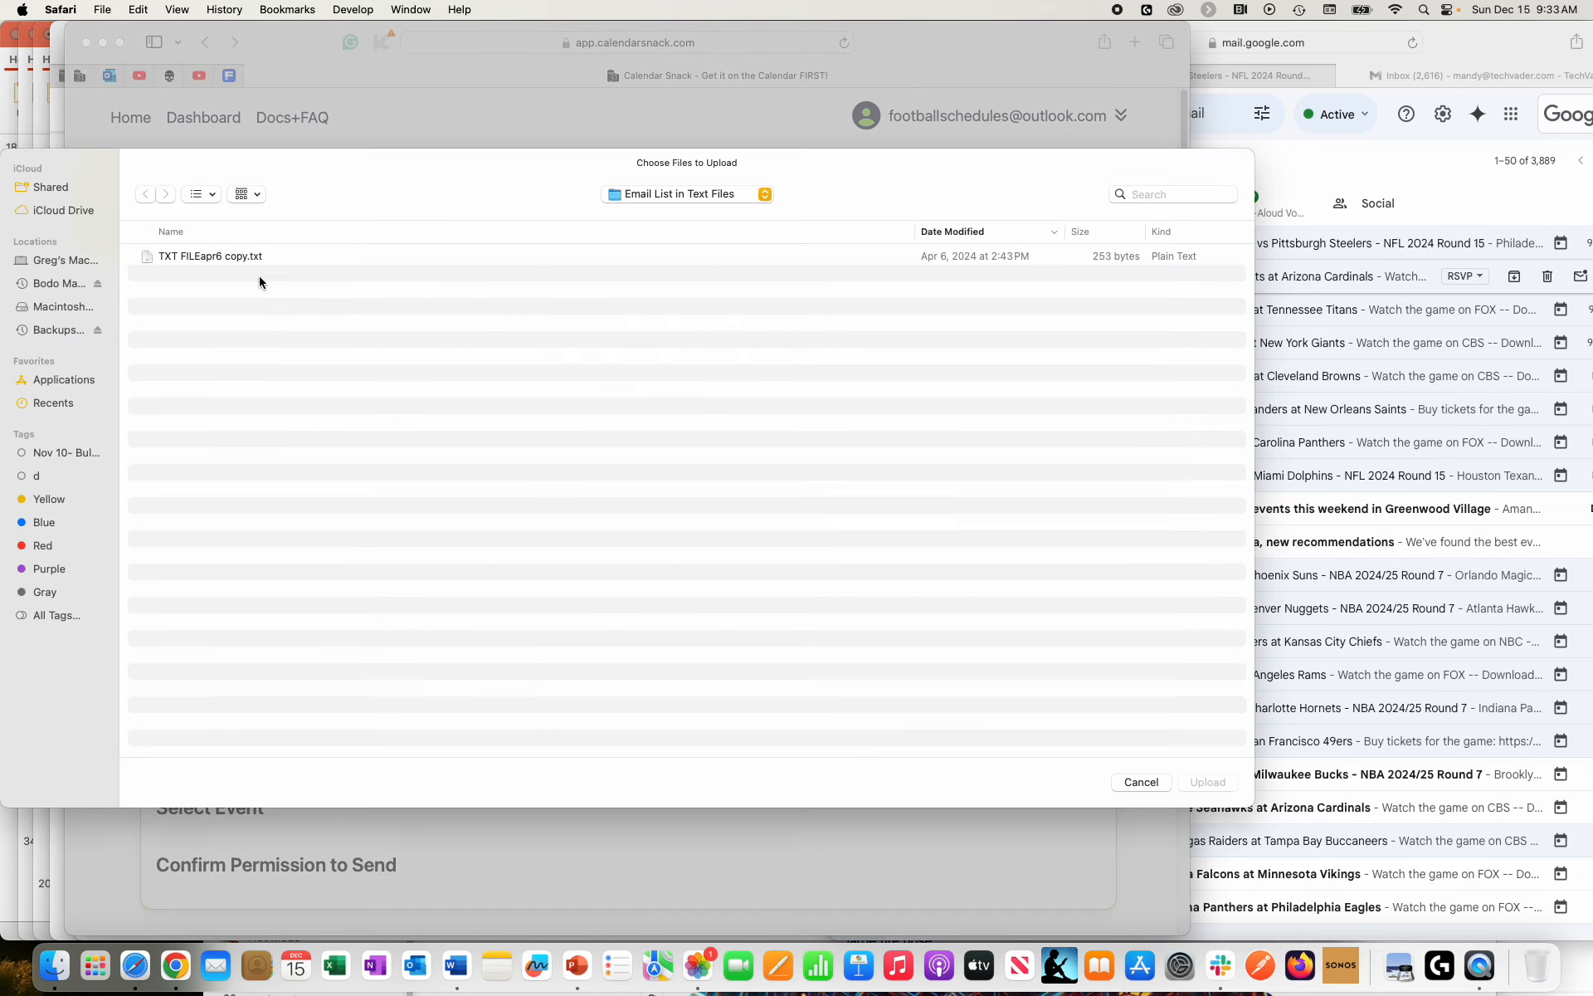
left_click(256, 259)
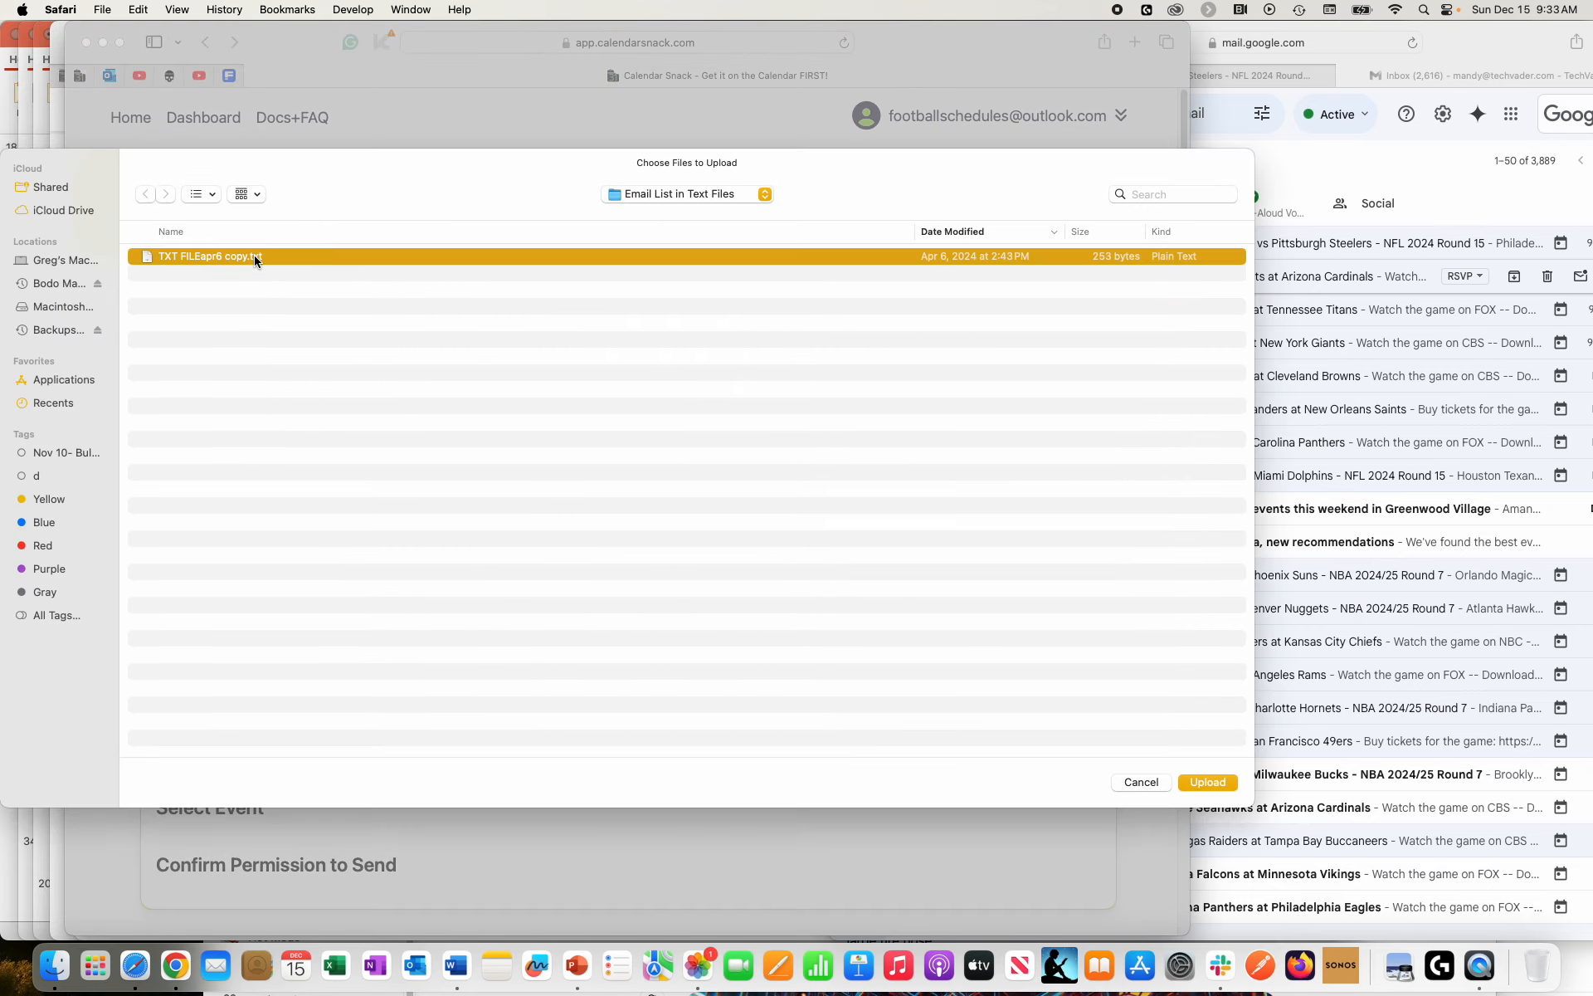
double_click(254, 256)
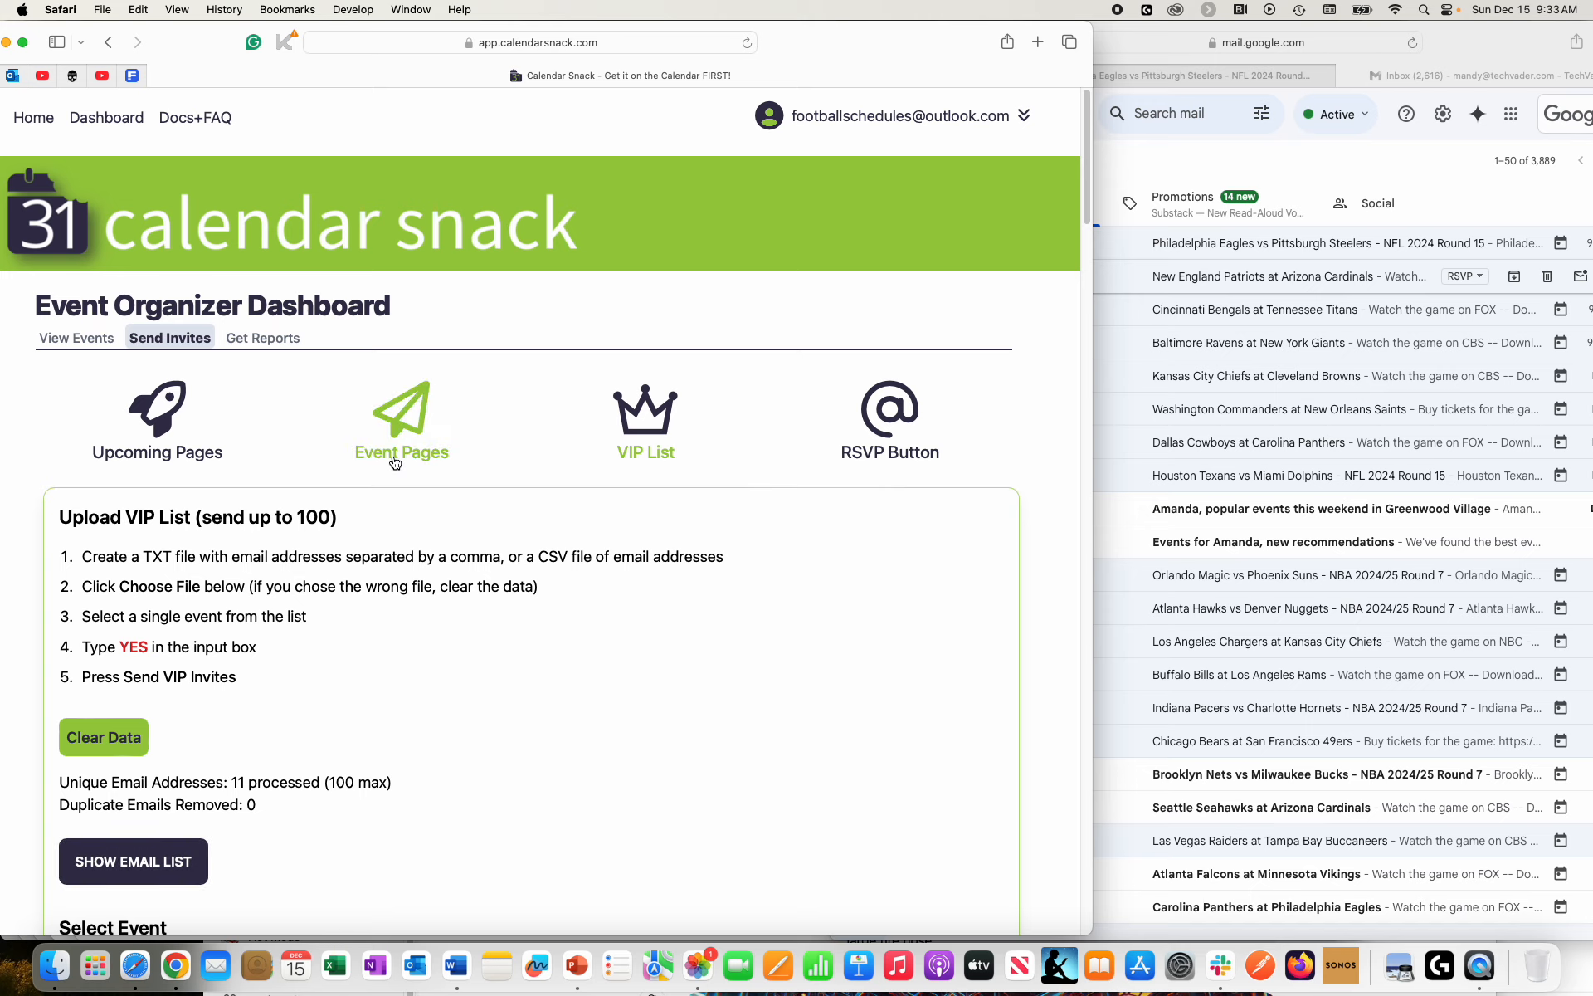
Step: Show the uploaded email list to review its addresses, and hide it again
scroll(249, 681, "down", 5)
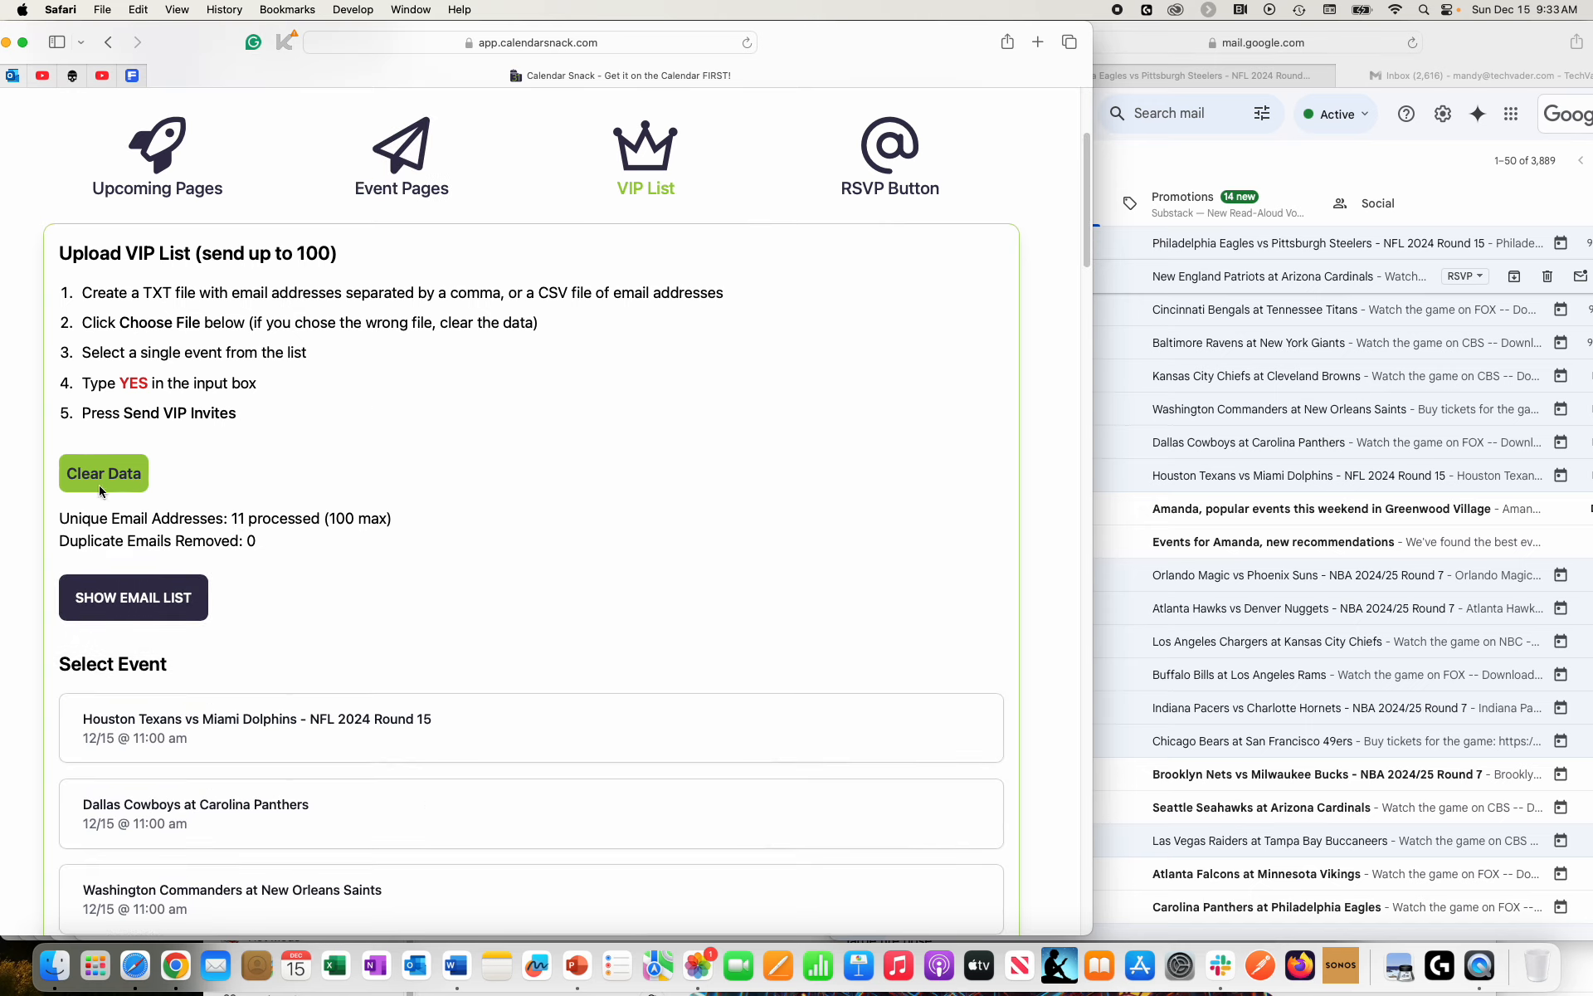
left_click(100, 597)
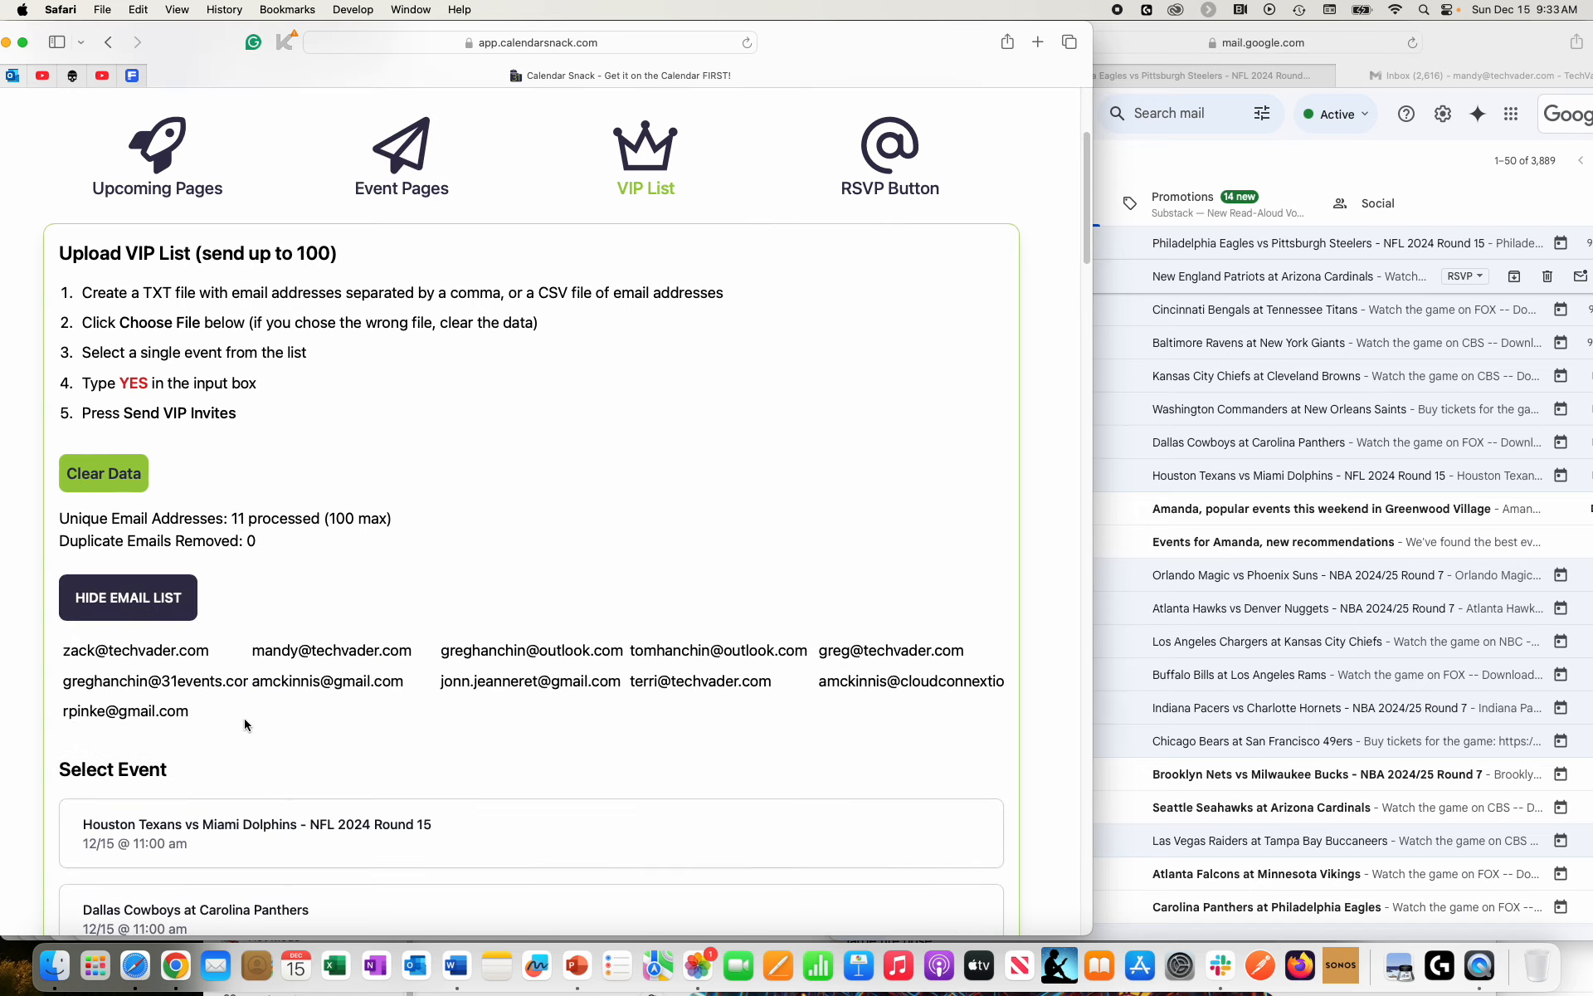
left_click_drag(245, 725, 9, 645)
left_click(63, 596)
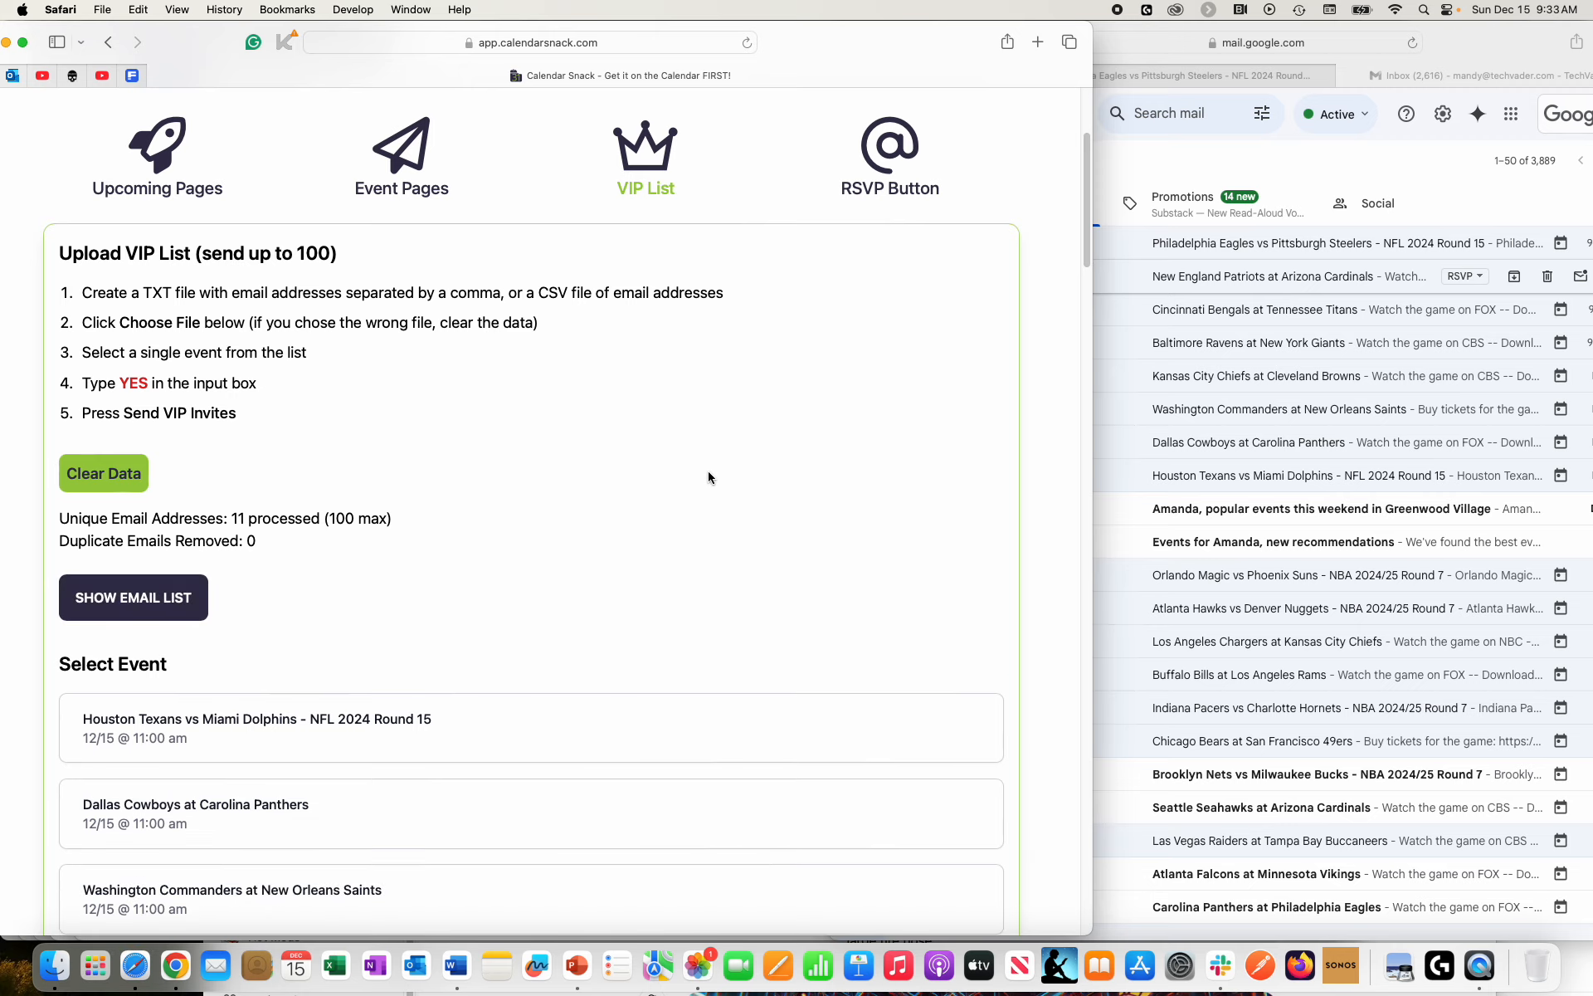
Step: Select the Tampa Bay Buccaneers at Los Angeles Chargers event on 12/15 at 2:25 pm for the VIP invites
scroll(708, 477, "down", 3)
scroll(693, 495, "down", 3)
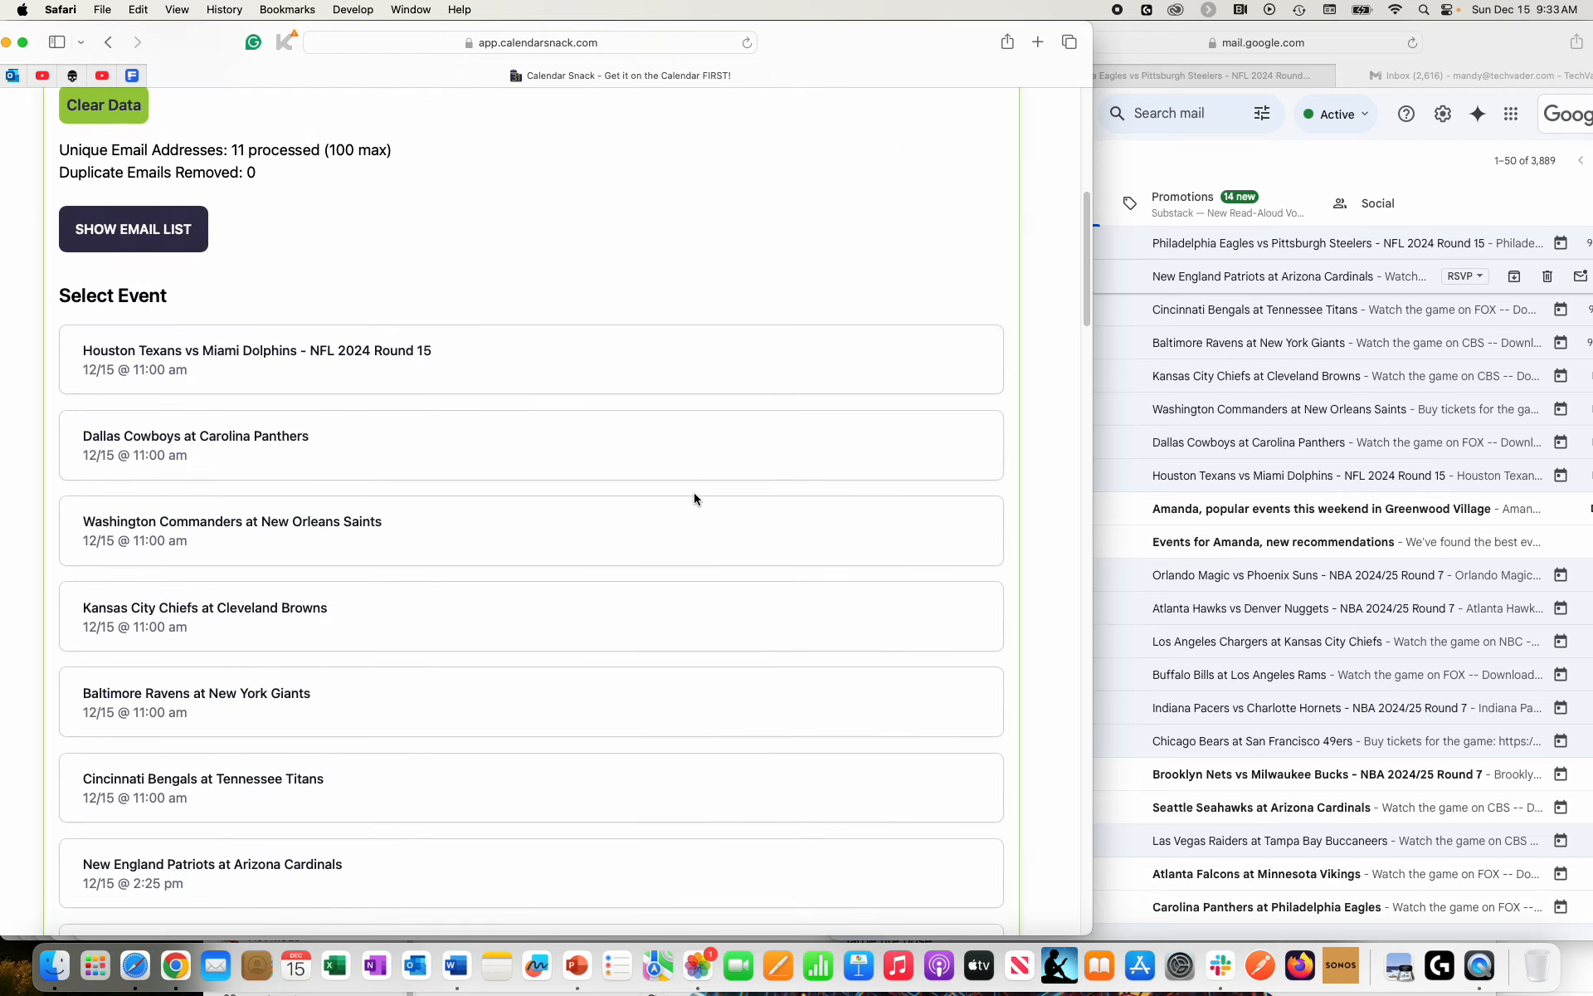
scroll(695, 498, "down", 2)
scroll(498, 548, "down", 2)
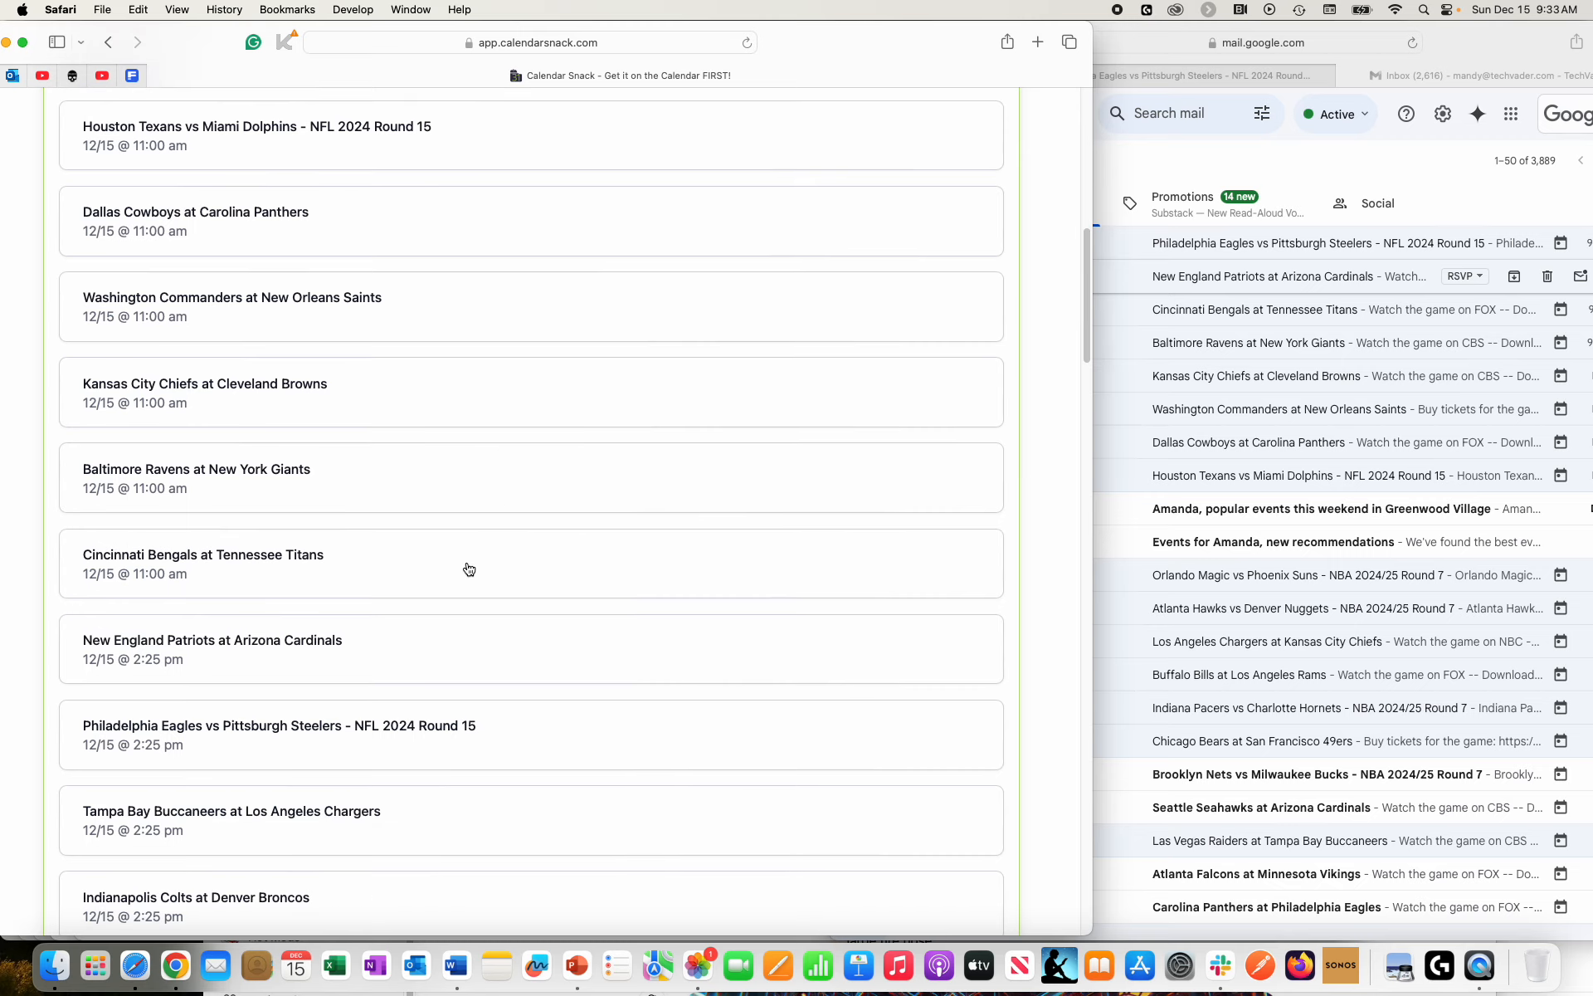
scroll(187, 757, "down", 2)
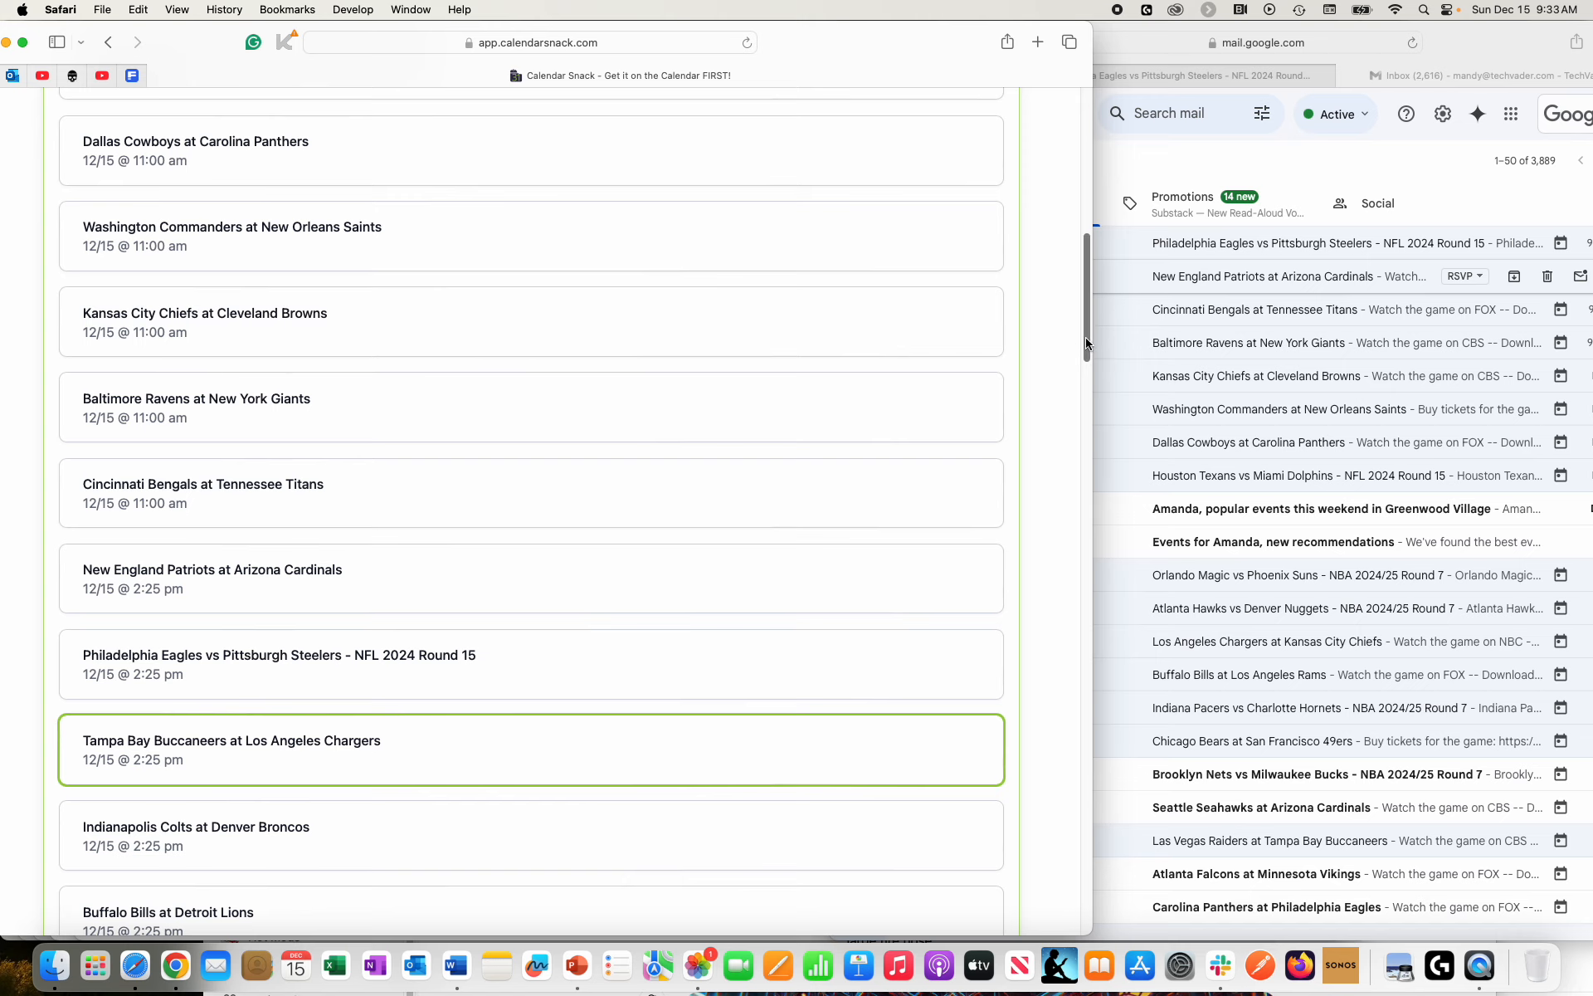
Step: Confirm the permission to send with YES and send the VIP invites for the selected event
left_click_drag(1086, 342, 1123, 899)
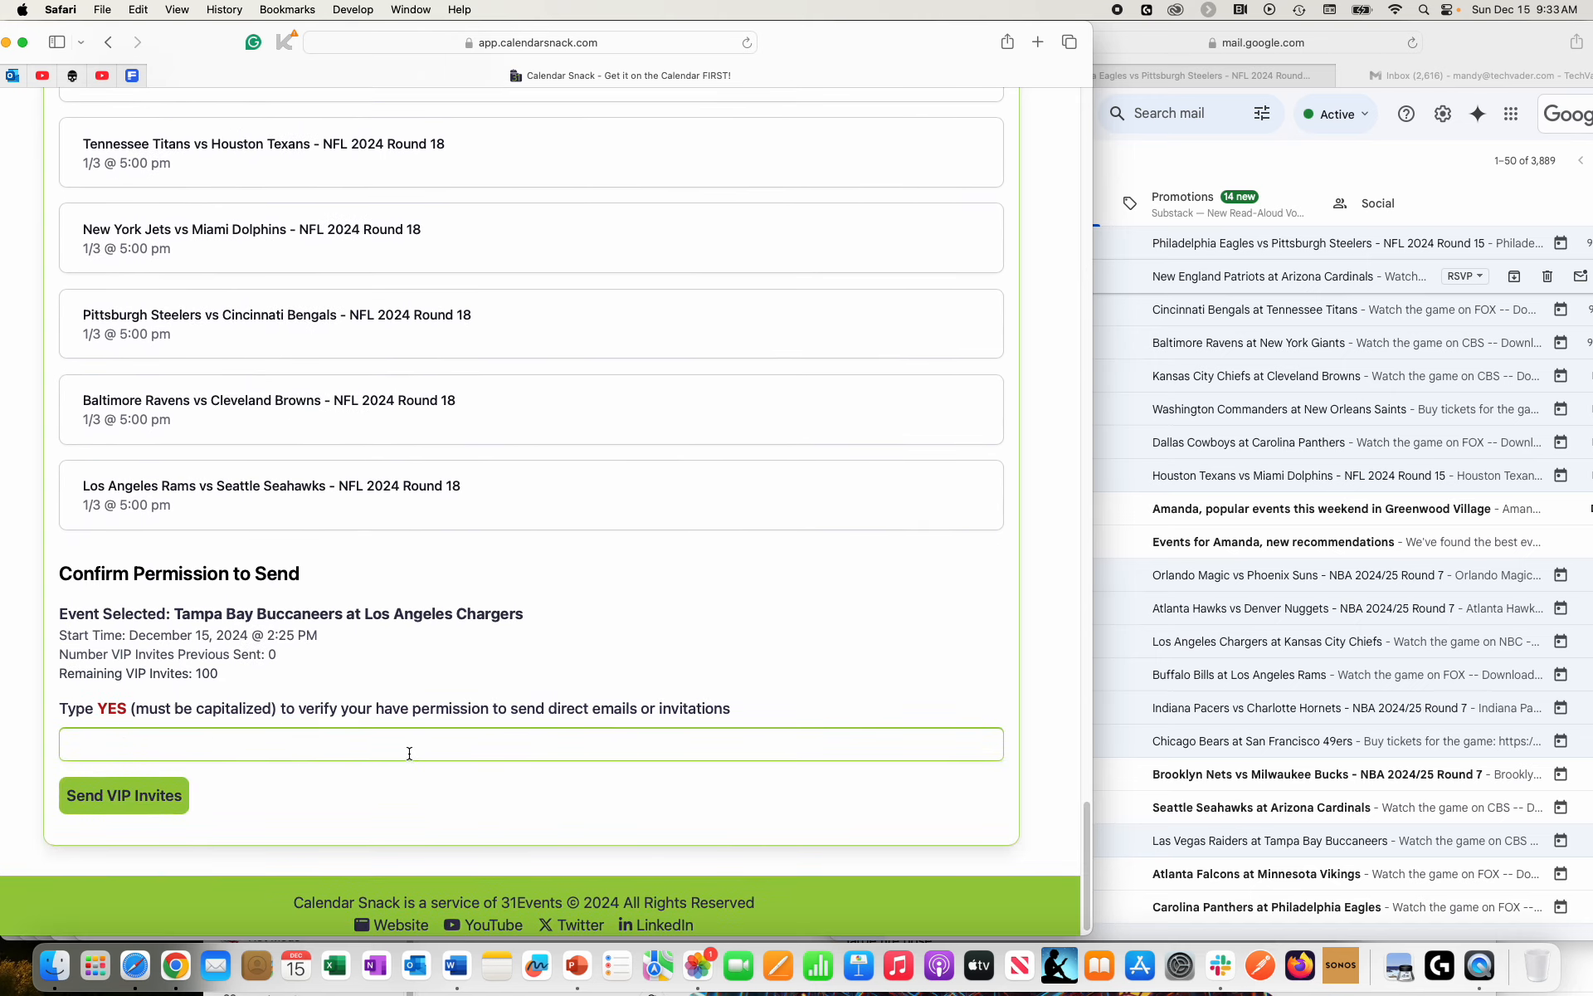
left_click(409, 753)
type("YES")
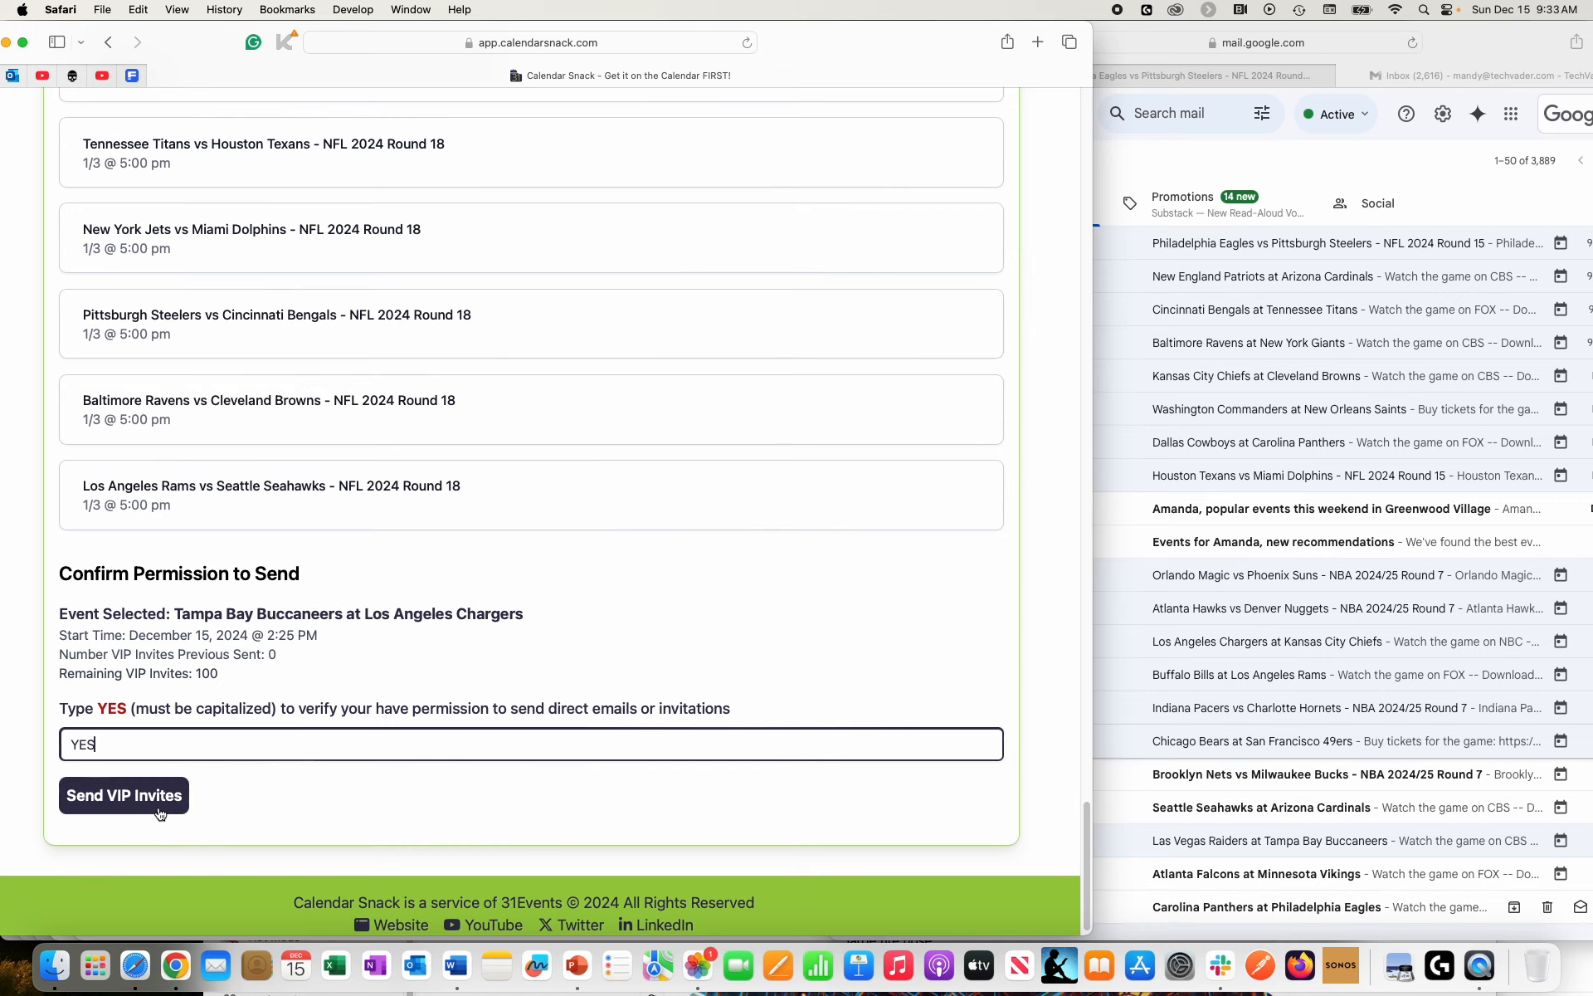
left_click(162, 802)
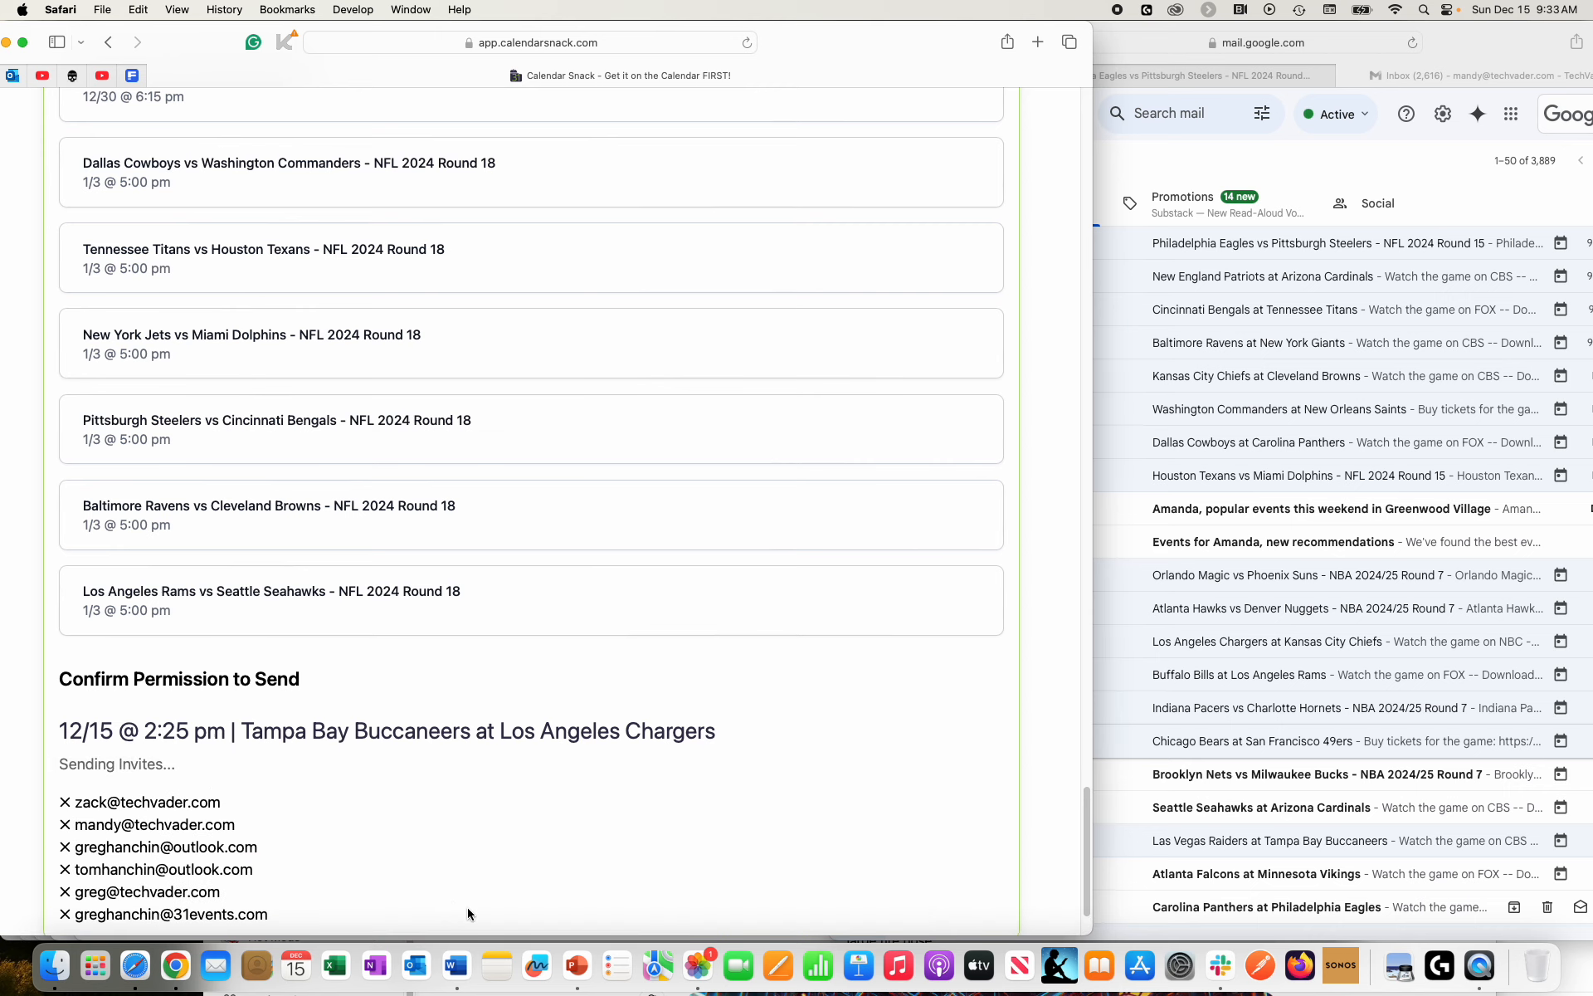
Step: Switch to PowerPoint and review the Calendar Server Stack slide full screen, ending the slide show when done
left_click(576, 964)
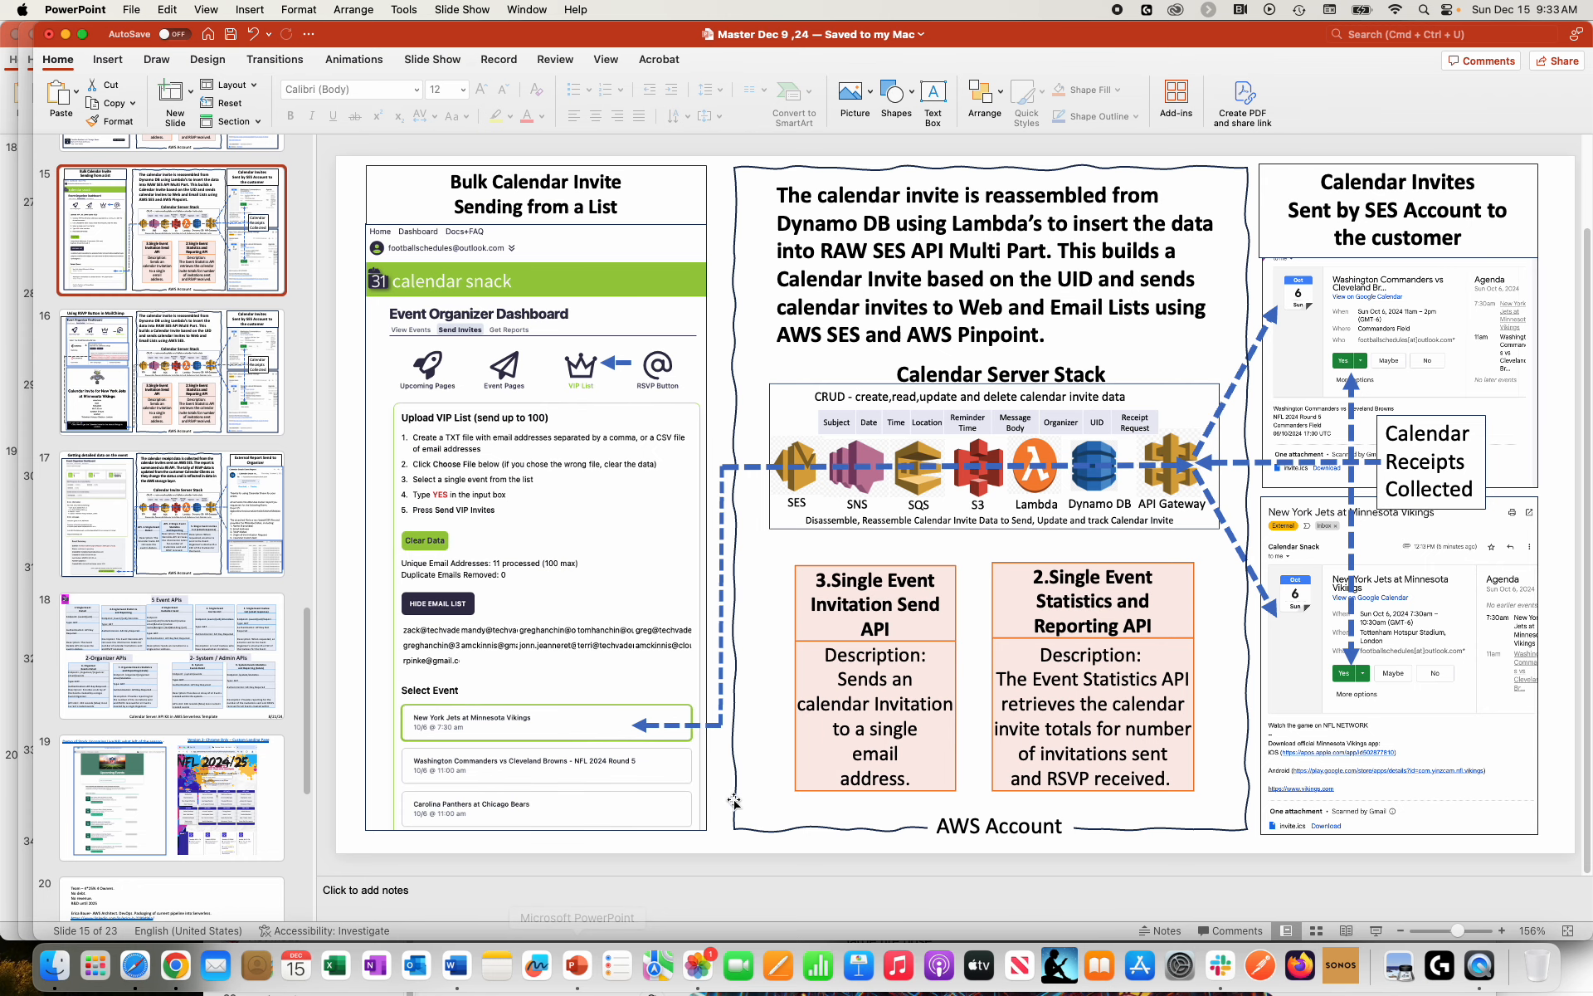
left_click(1379, 930)
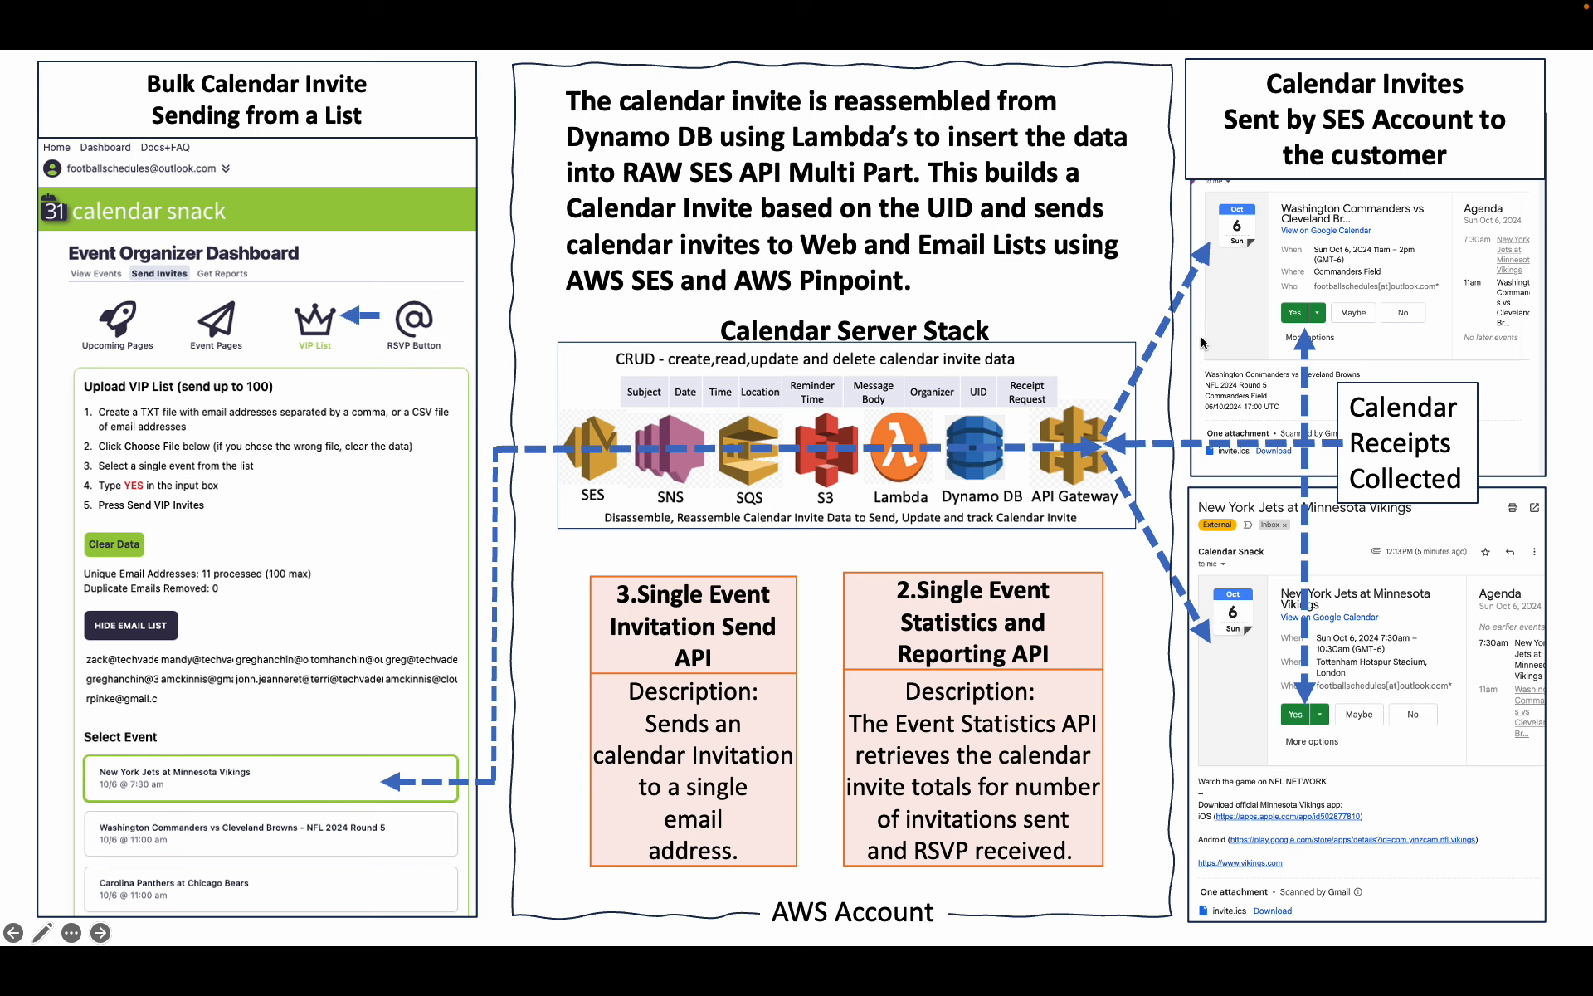
key("Escape")
Step: In Safari, open the Tampa Bay Buccaneers at Los Angeles Chargers invite in Gmail, RSVP Yes, and return to the inbox
left_click(142, 968)
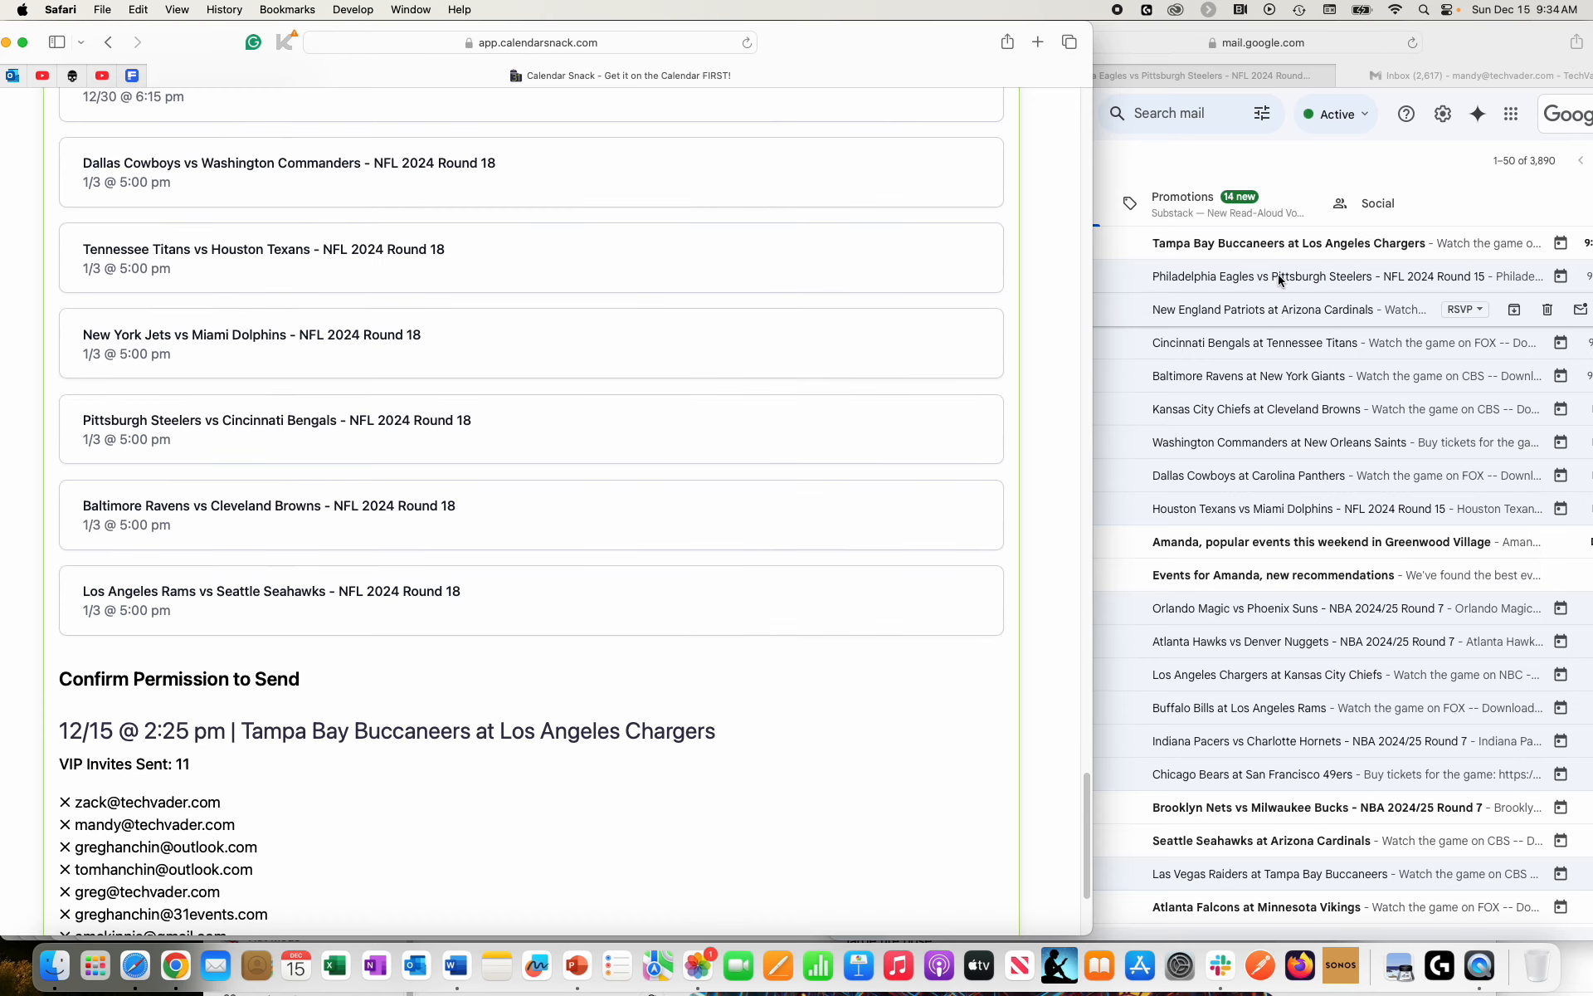
left_click(1266, 247)
left_click(1266, 247)
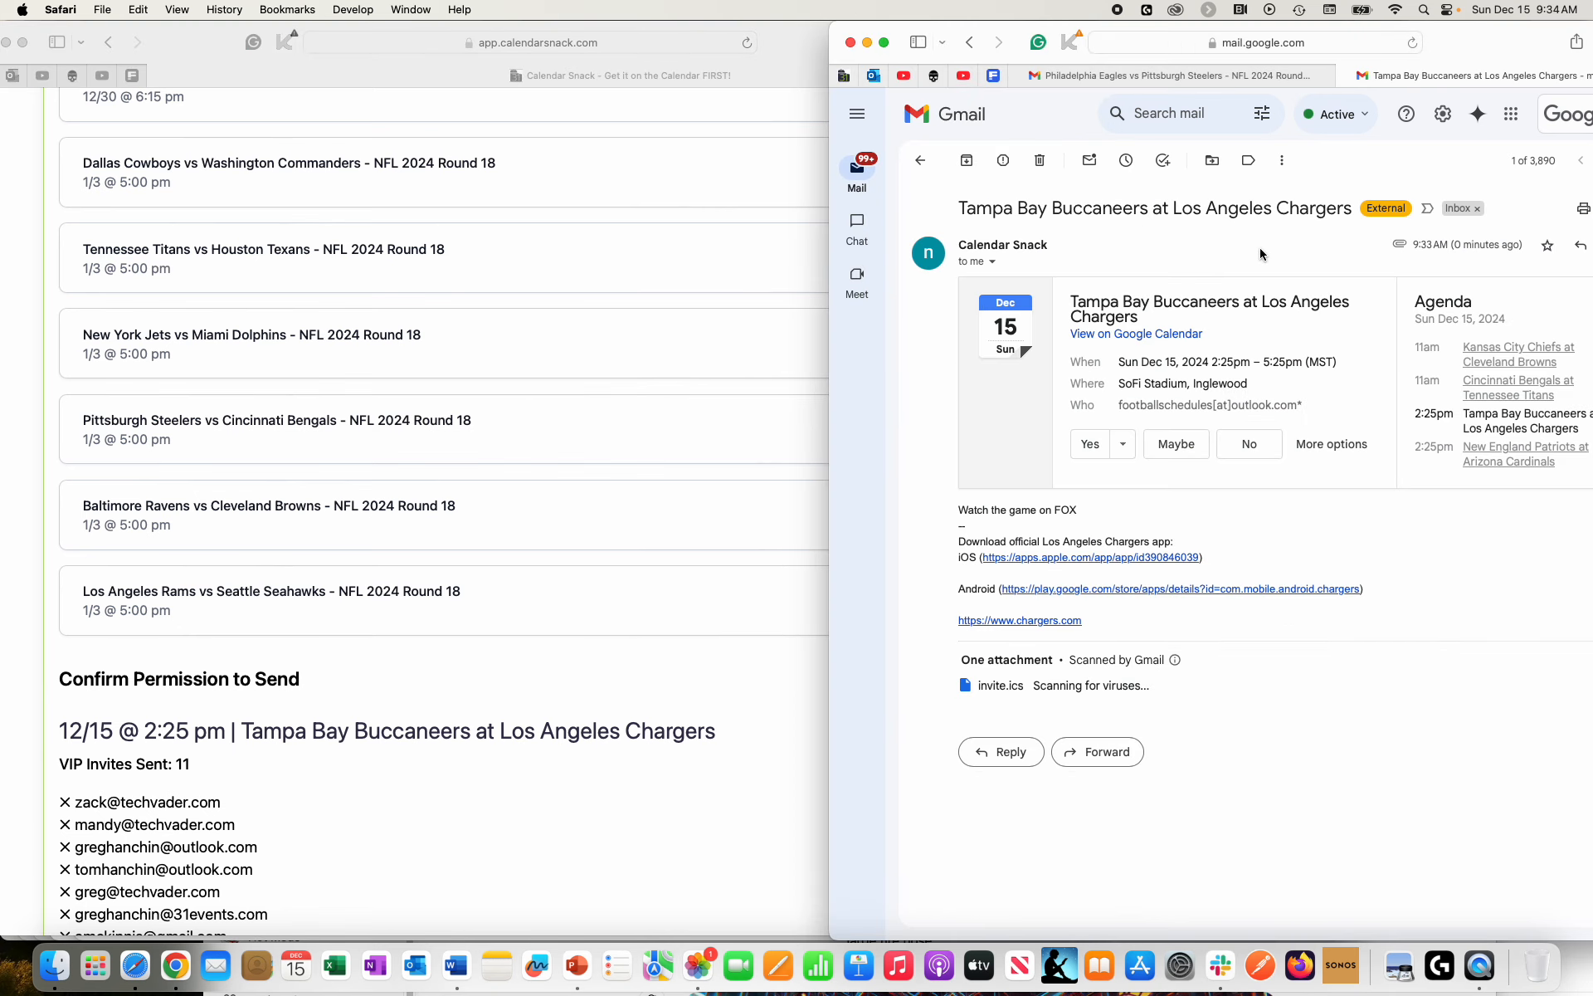
left_click(1090, 444)
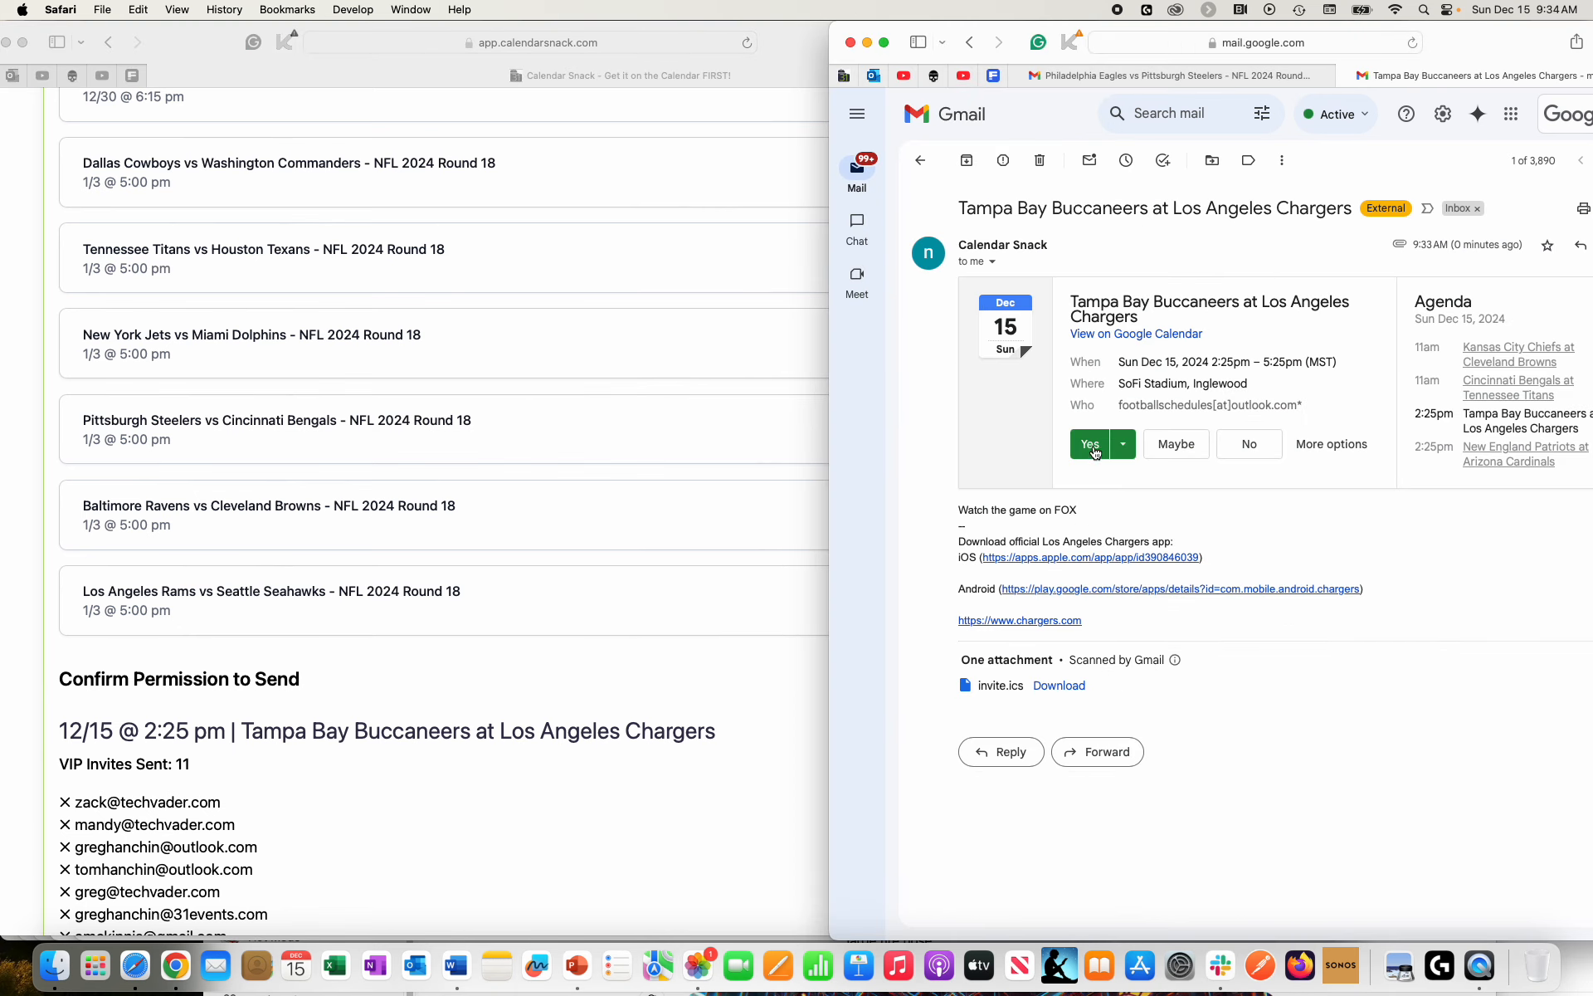
left_click(914, 162)
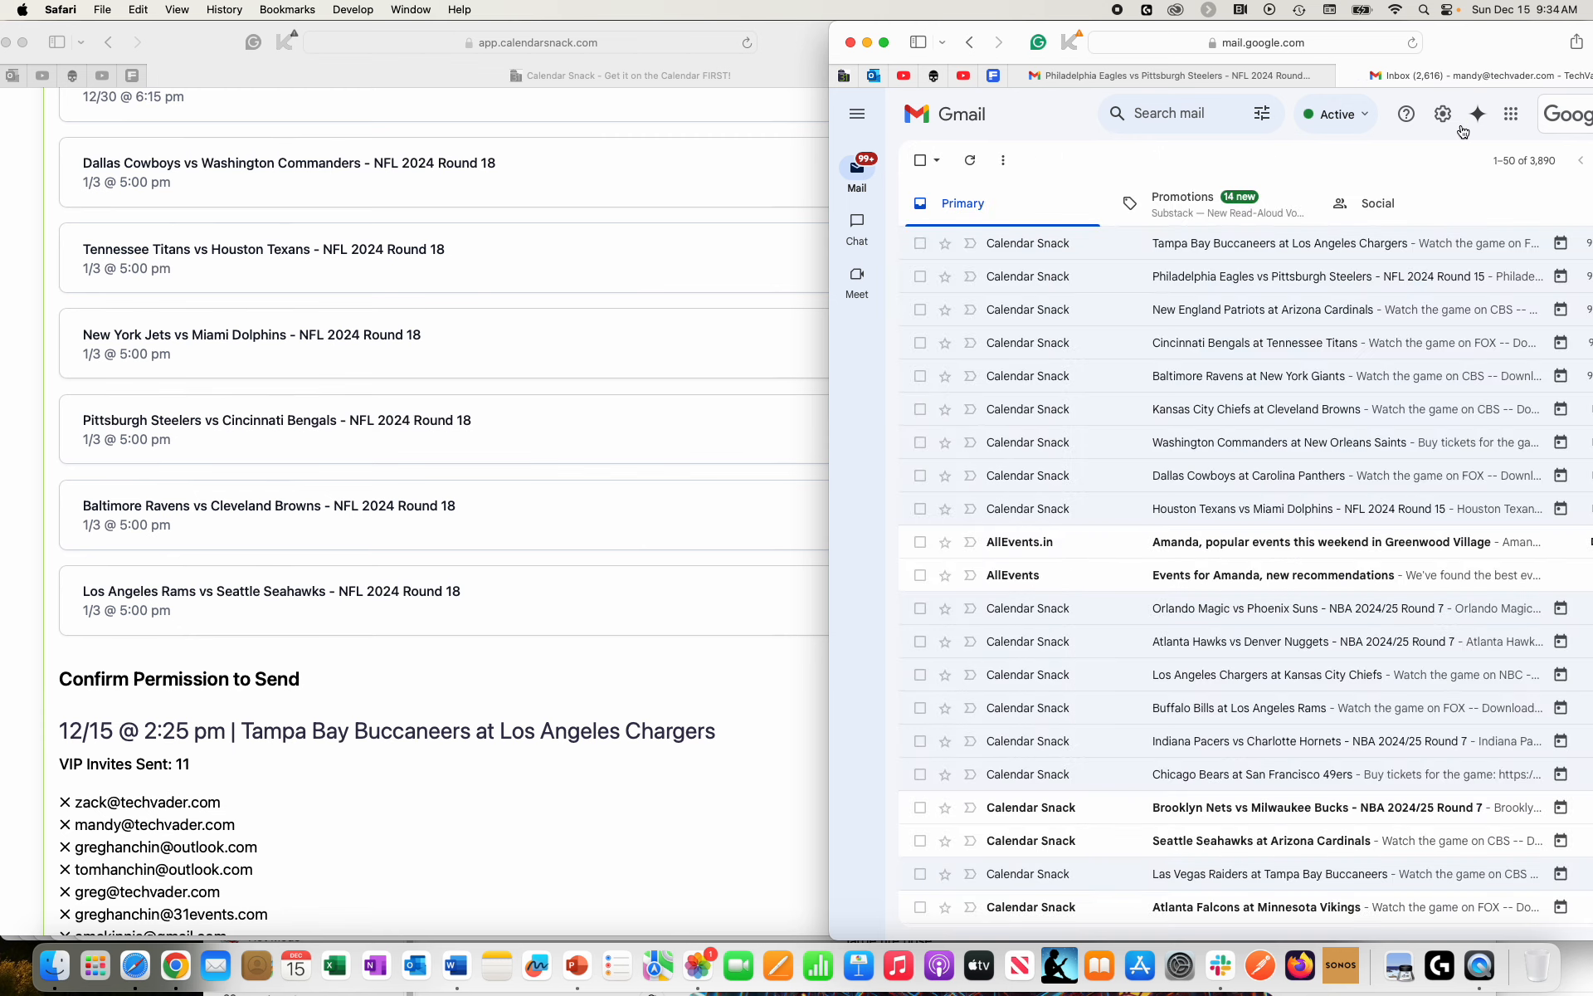
Step: Check the other Gmail account for the new invite by leaving the open Eagles message and reloading its inbox
left_click(1170, 76)
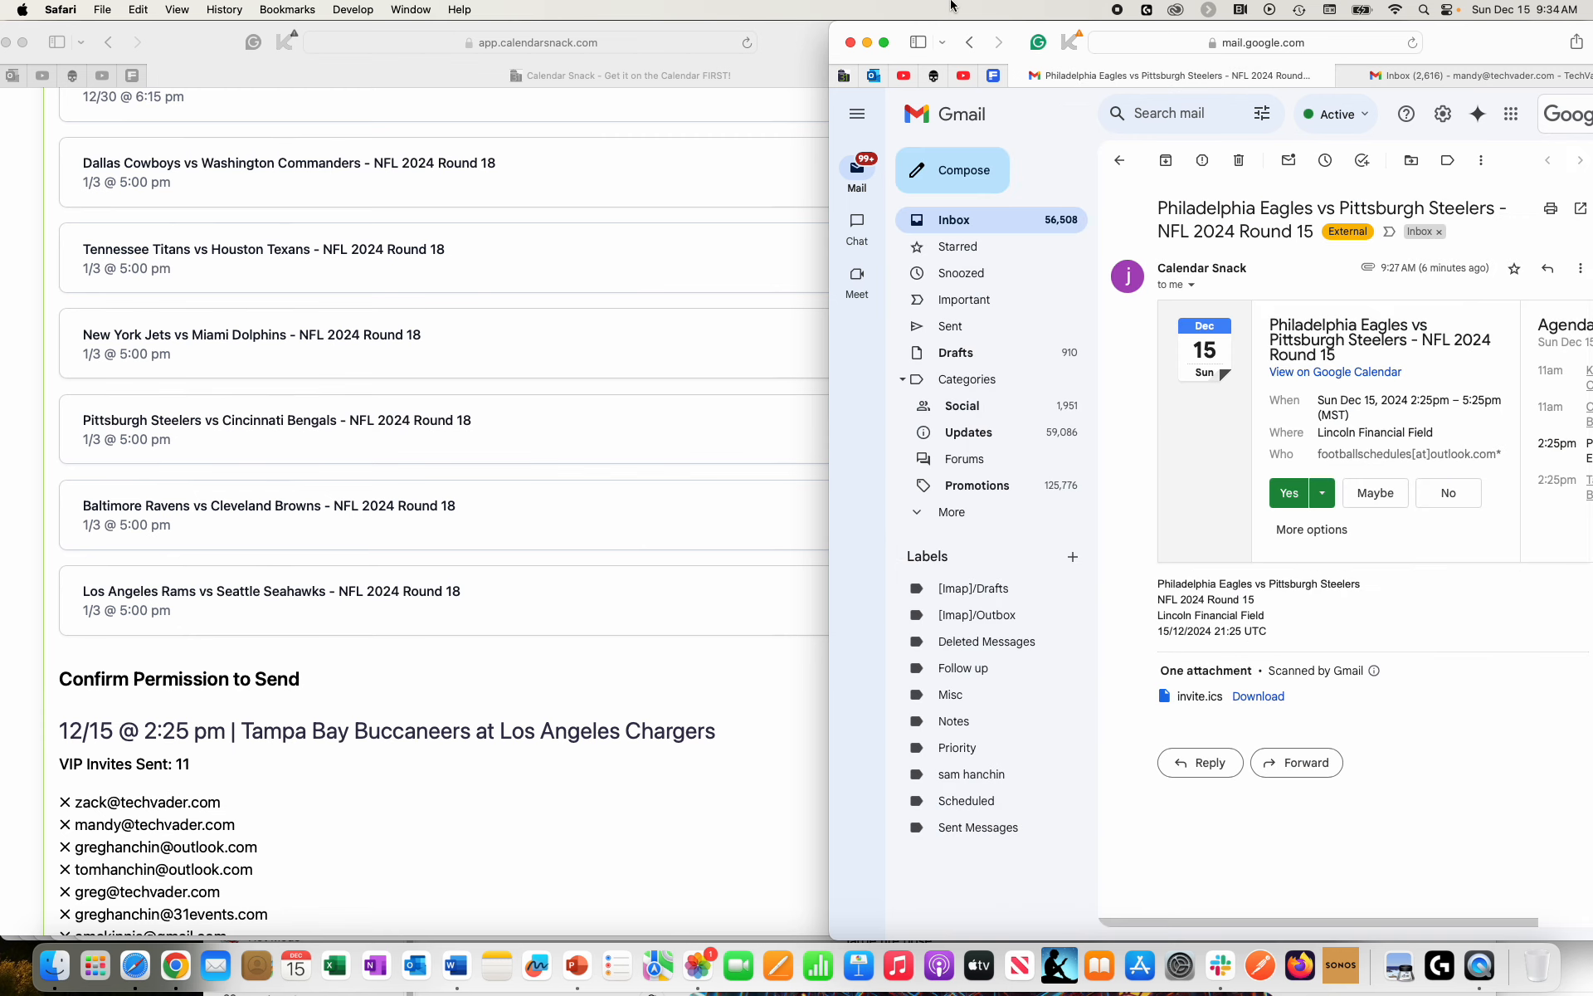
left_click(1121, 161)
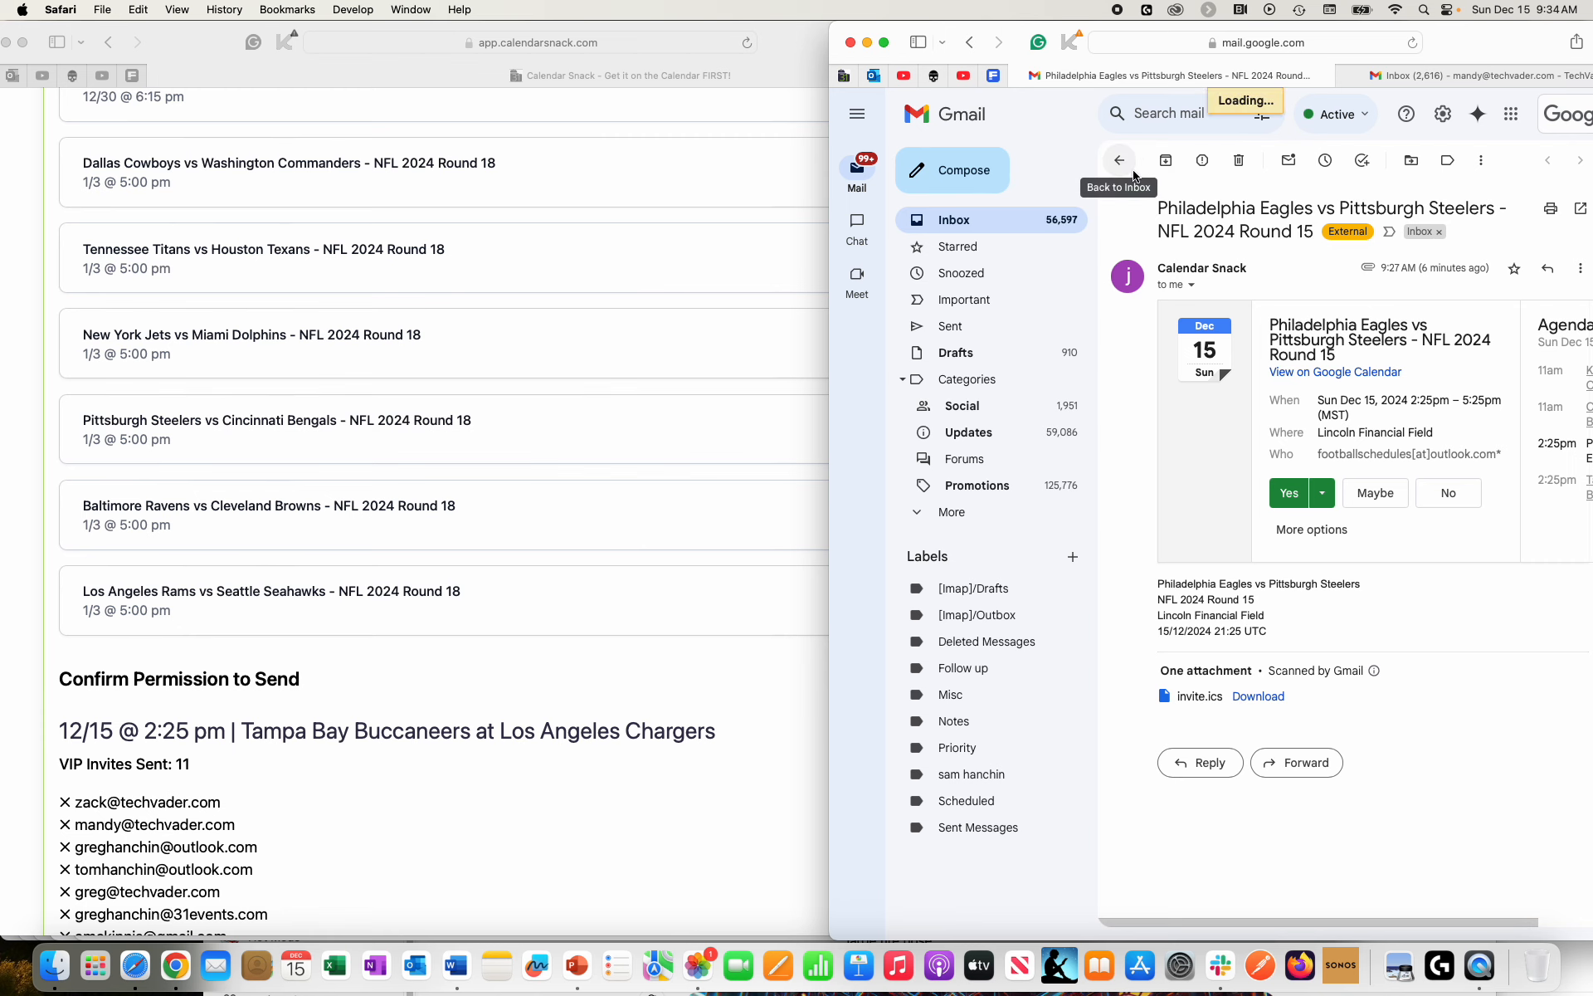
left_click(1121, 161)
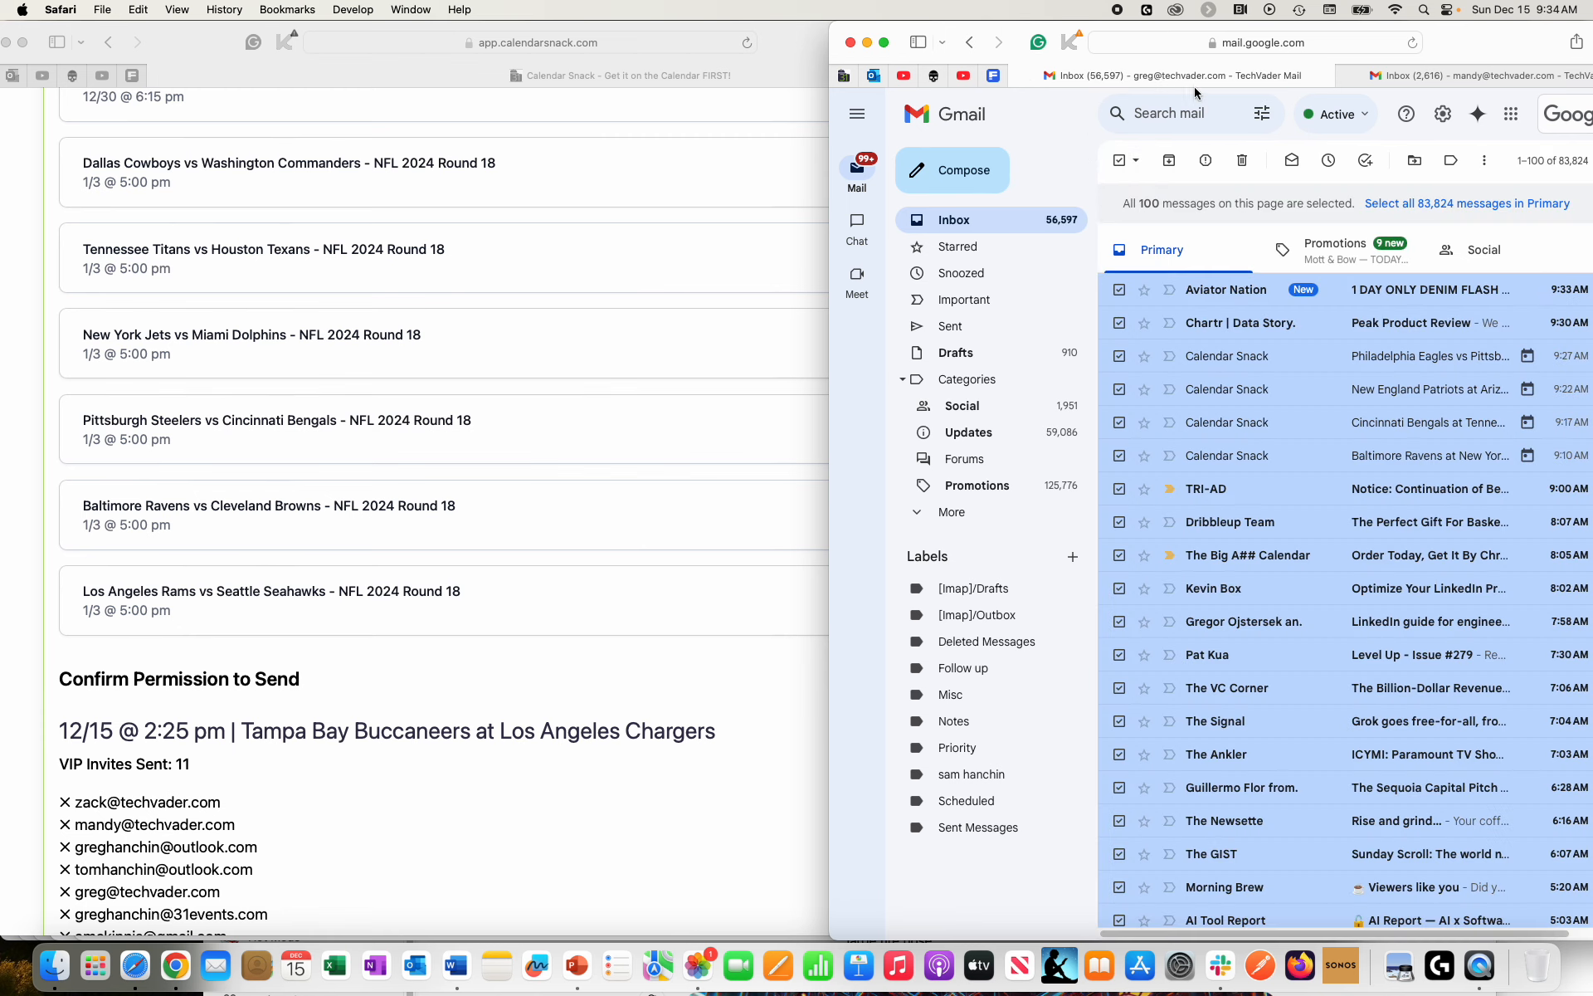
left_click(1322, 47)
key("Escape")
key("Return")
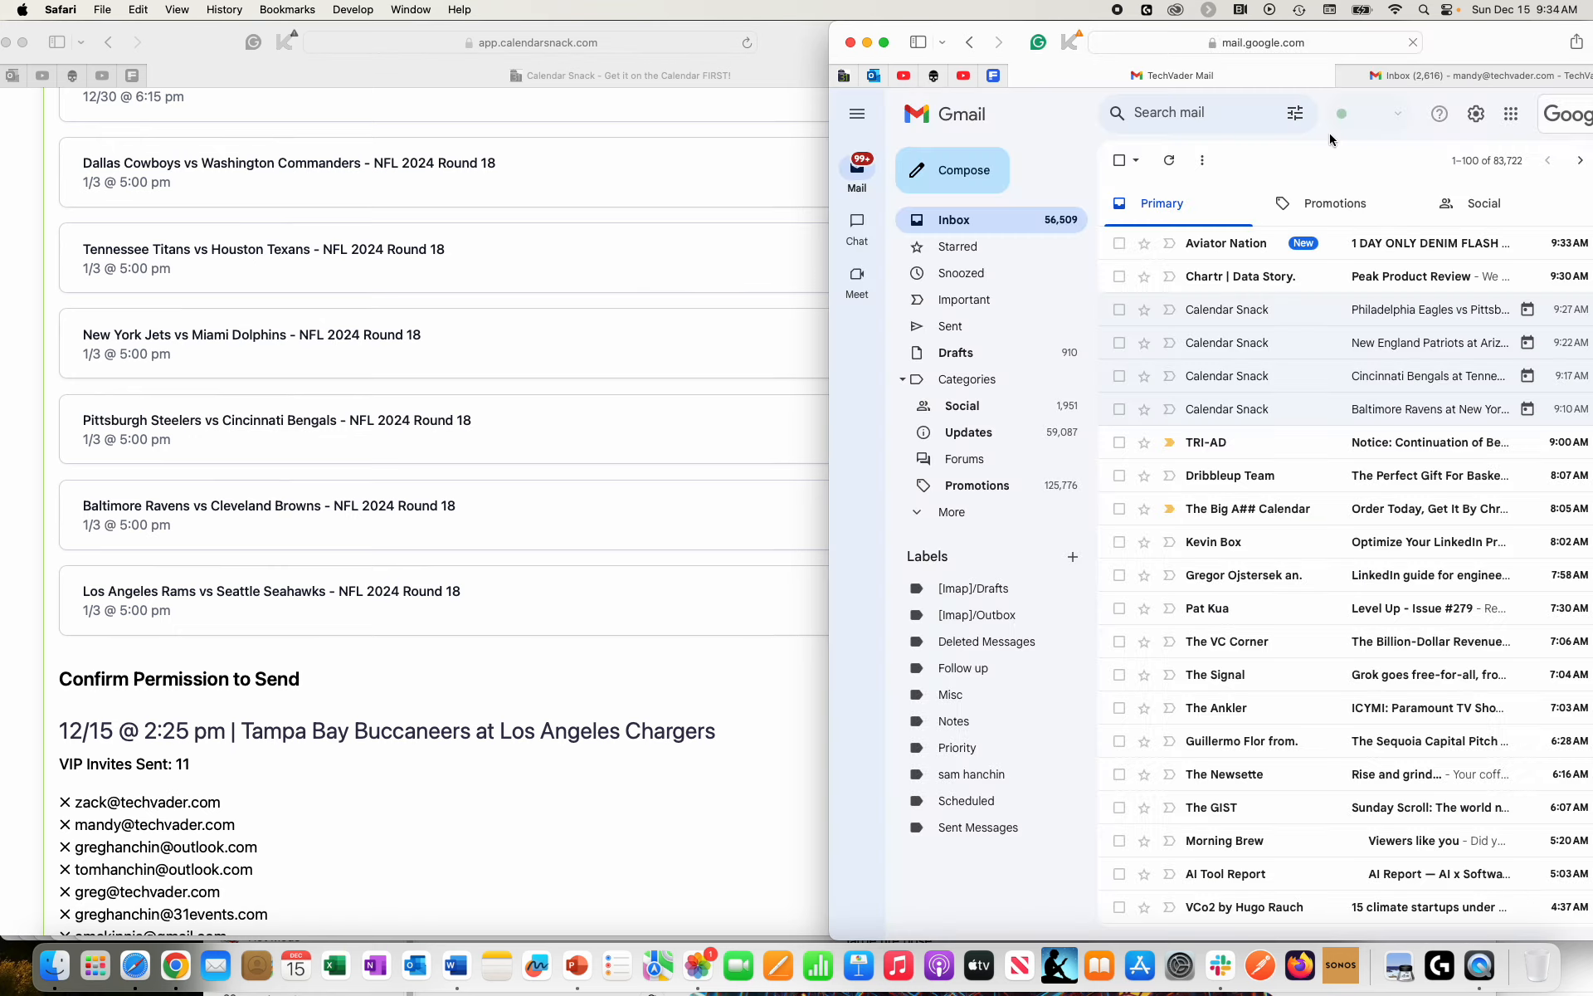
Step: Return to the mailbox that received the new invite and reopen the Tampa Bay Buccaneers at Los Angeles Chargers message
mouse_move(1439, 75)
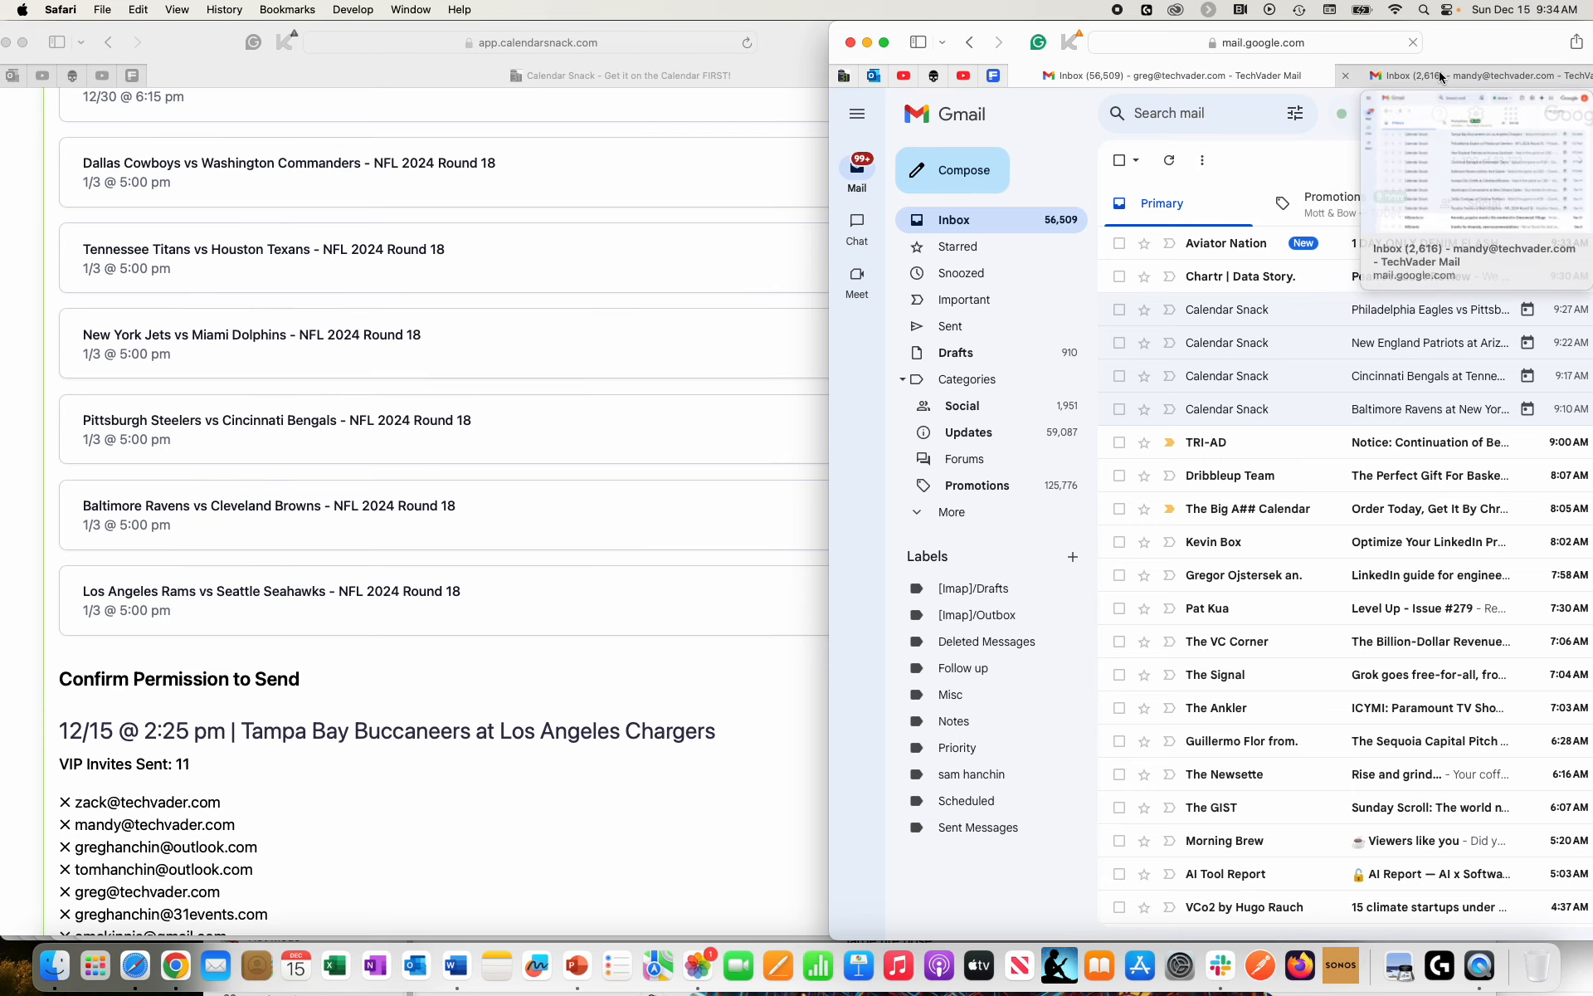
left_click(1440, 75)
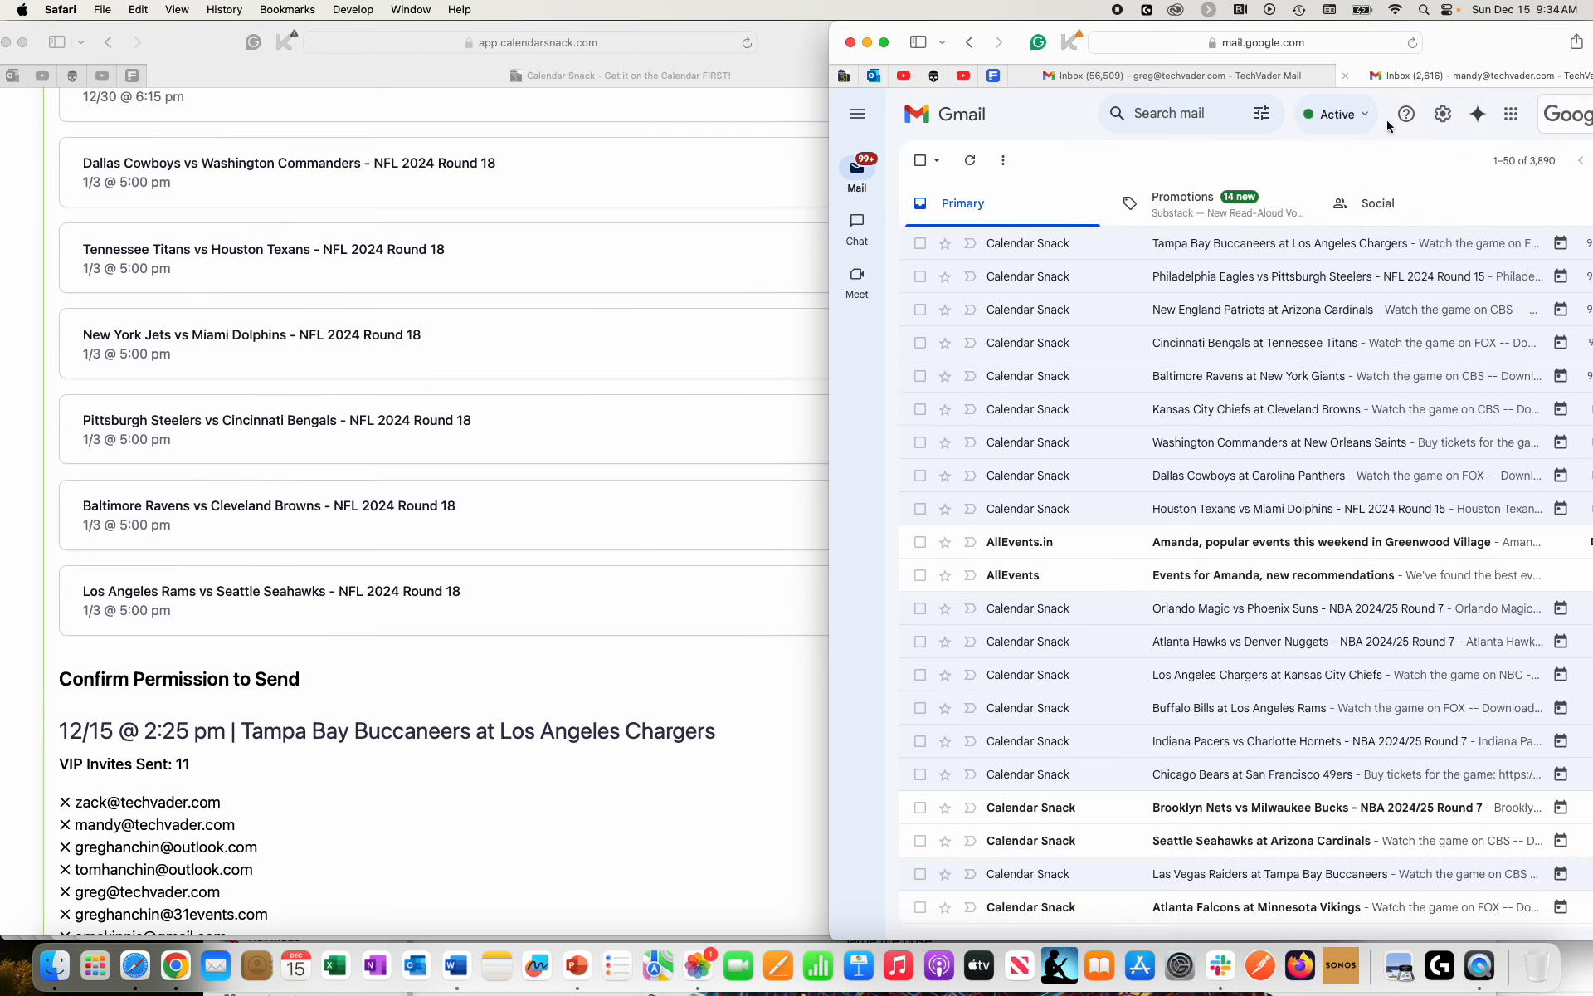
left_click(1242, 249)
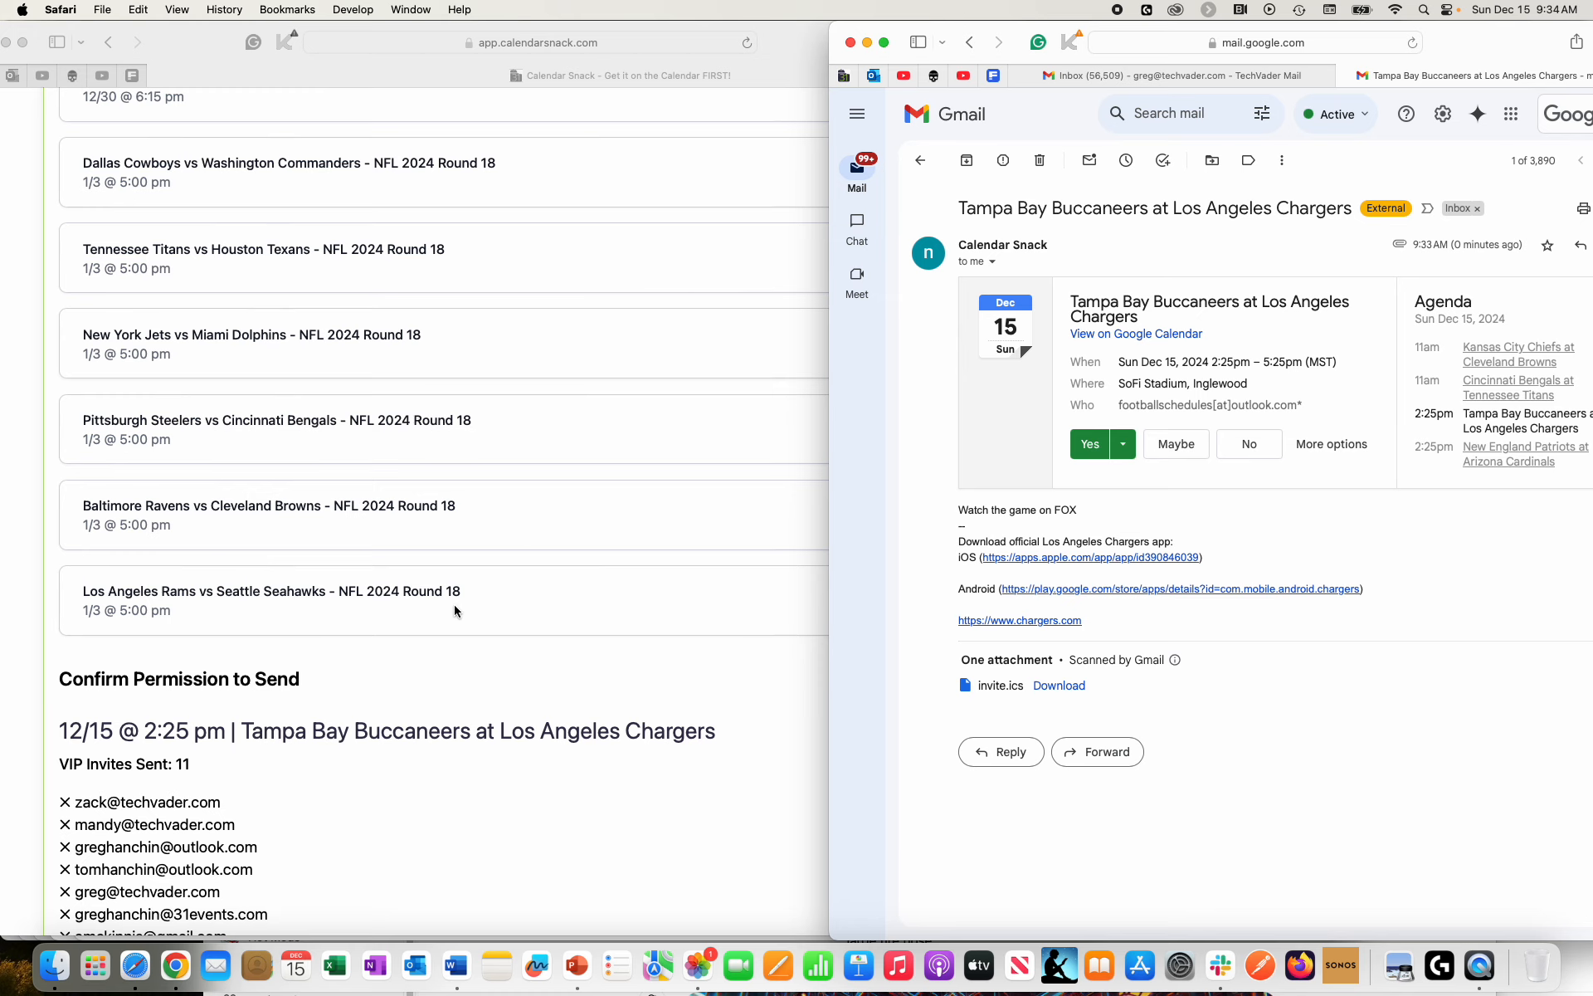
Step: Open the Calendar Snack reports and filter the events to December 15, 2024
left_click(365, 789)
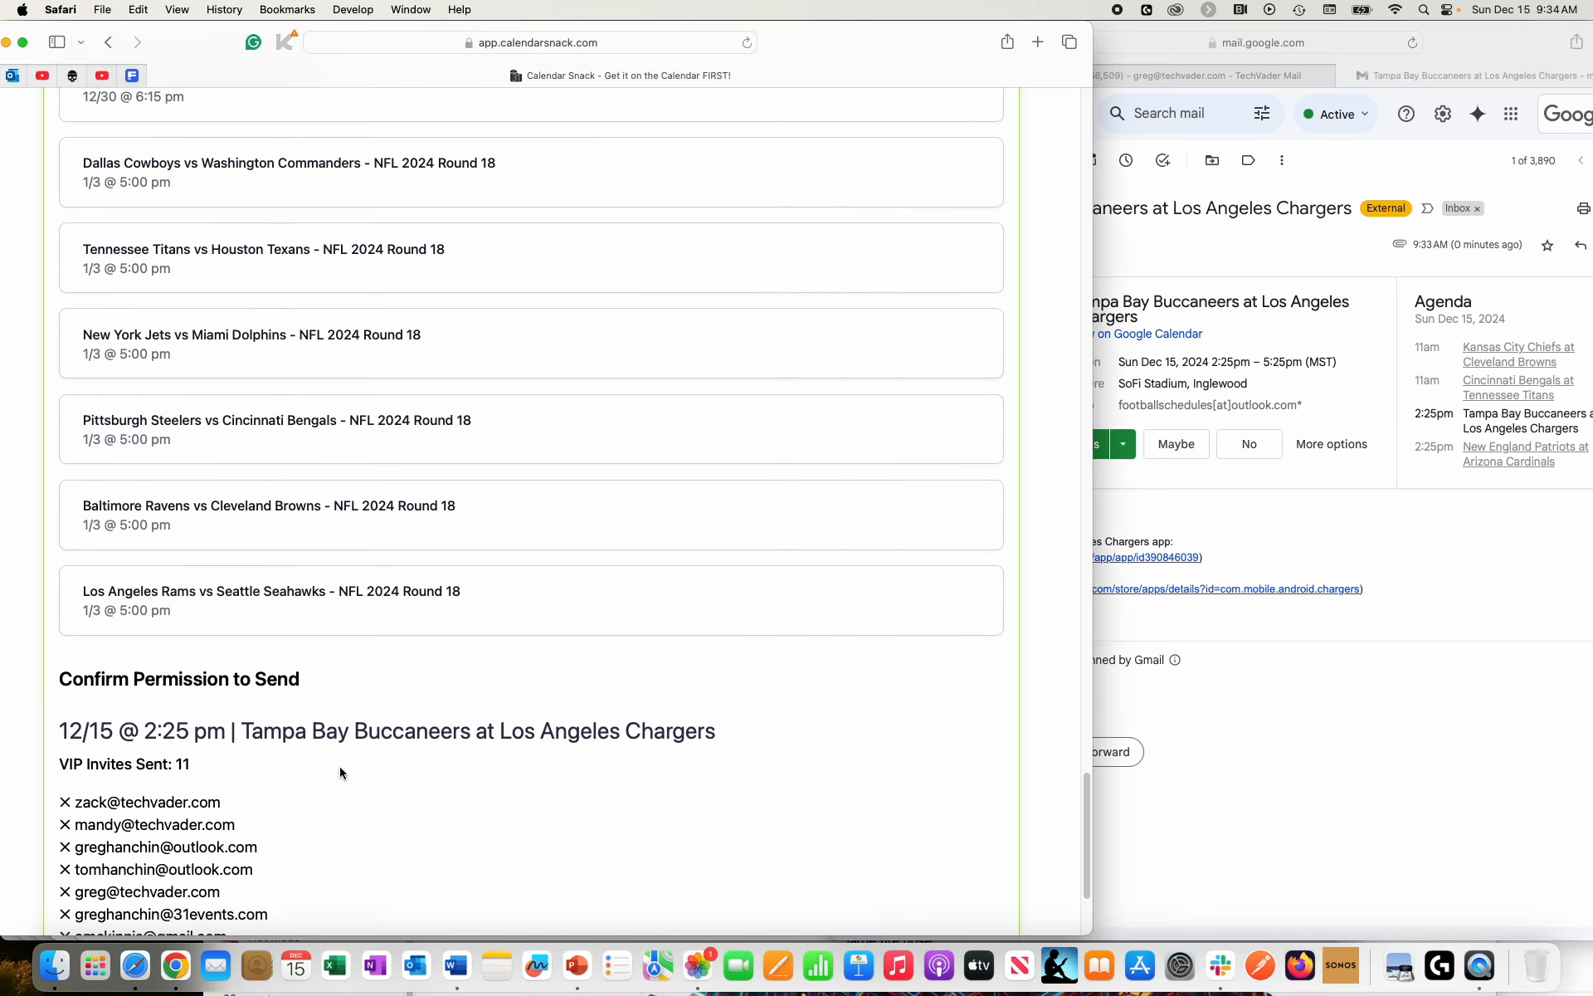
scroll(346, 770, "up", 20)
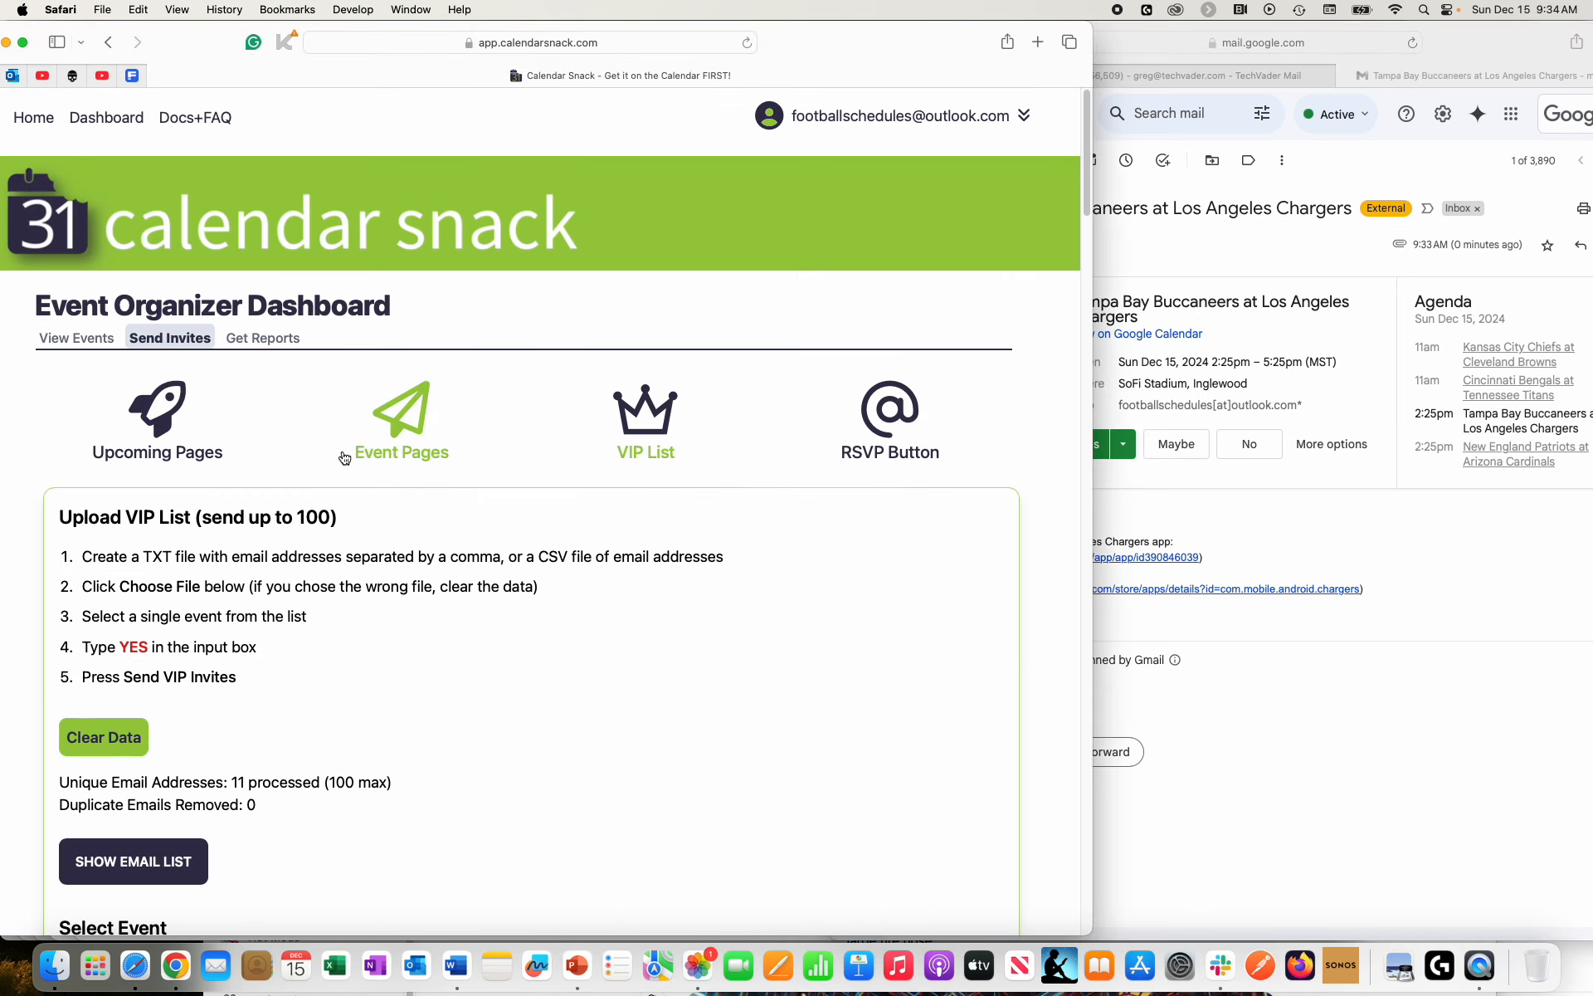
left_click(270, 340)
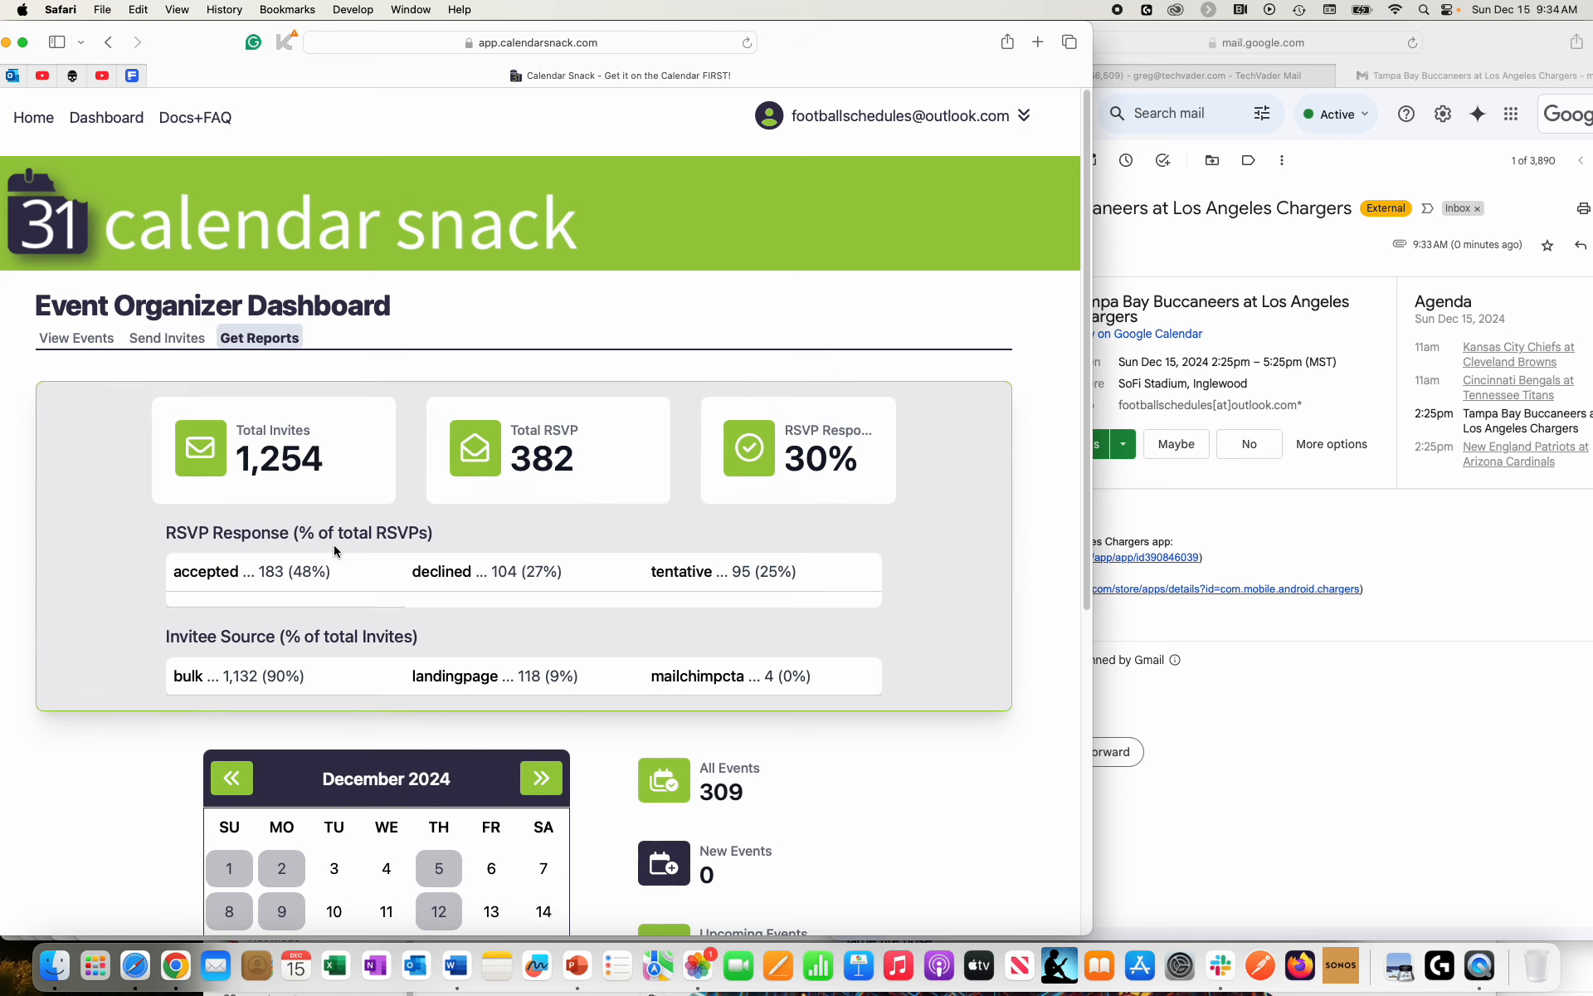
scroll(336, 548, "down", 6)
left_click(226, 428)
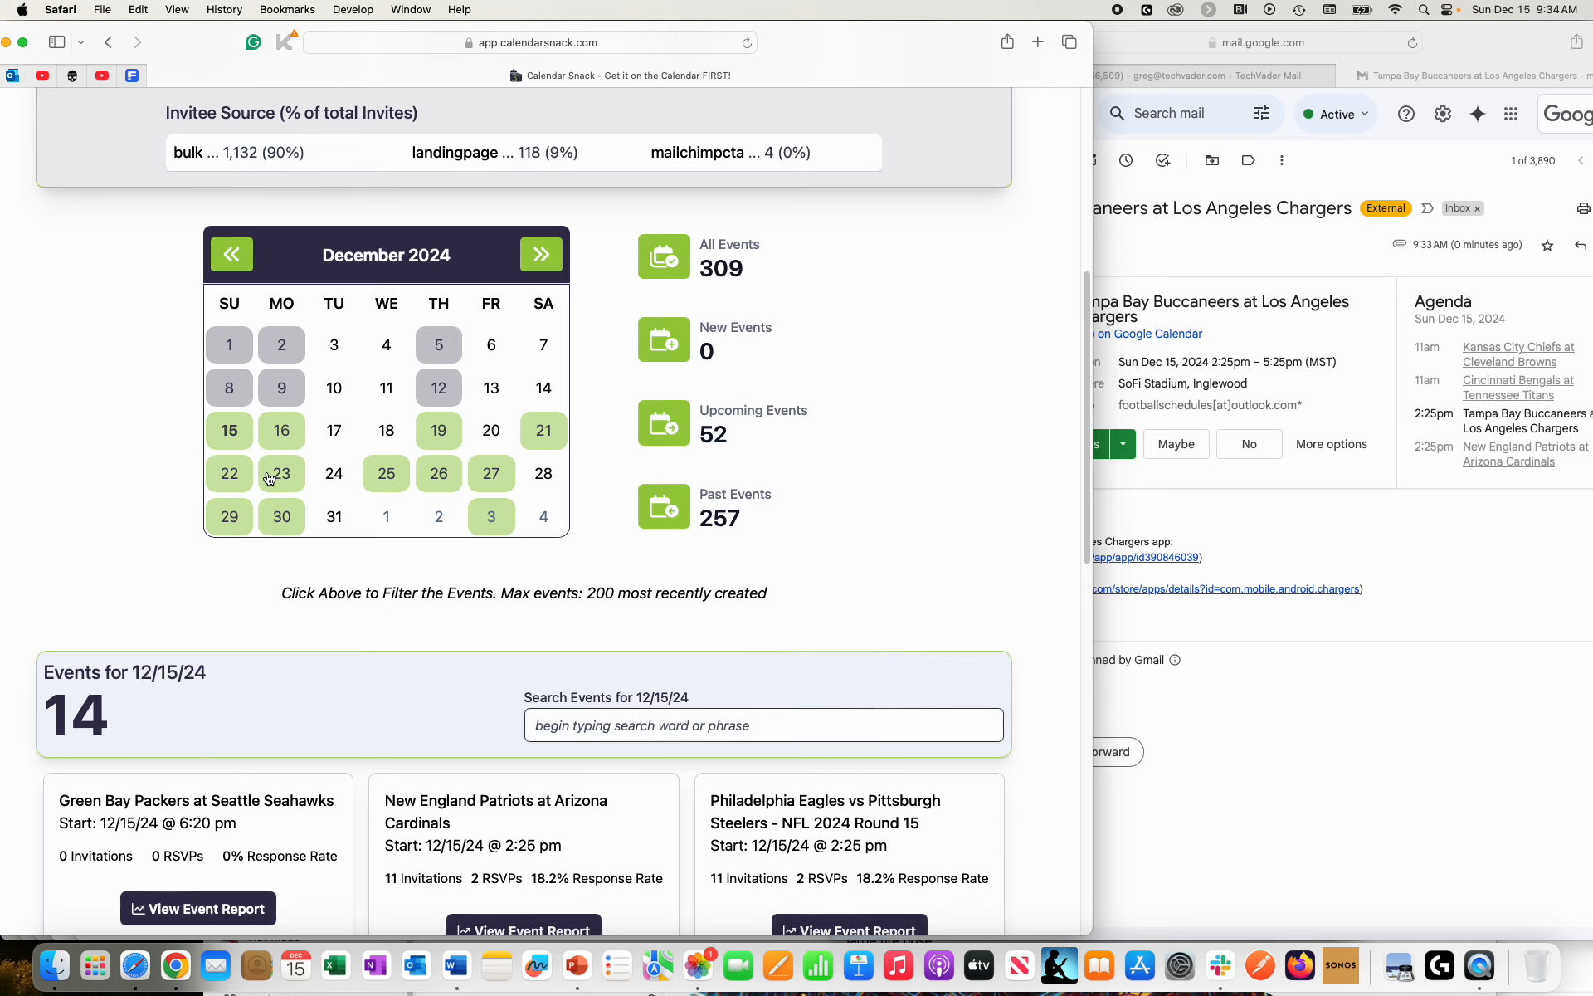
Step: Examine the overall invite and RSVP statistics in the reports, and bring the open Gmail invite forward for comparison
scroll(269, 479, "down", 9)
scroll(257, 485, "up", 14)
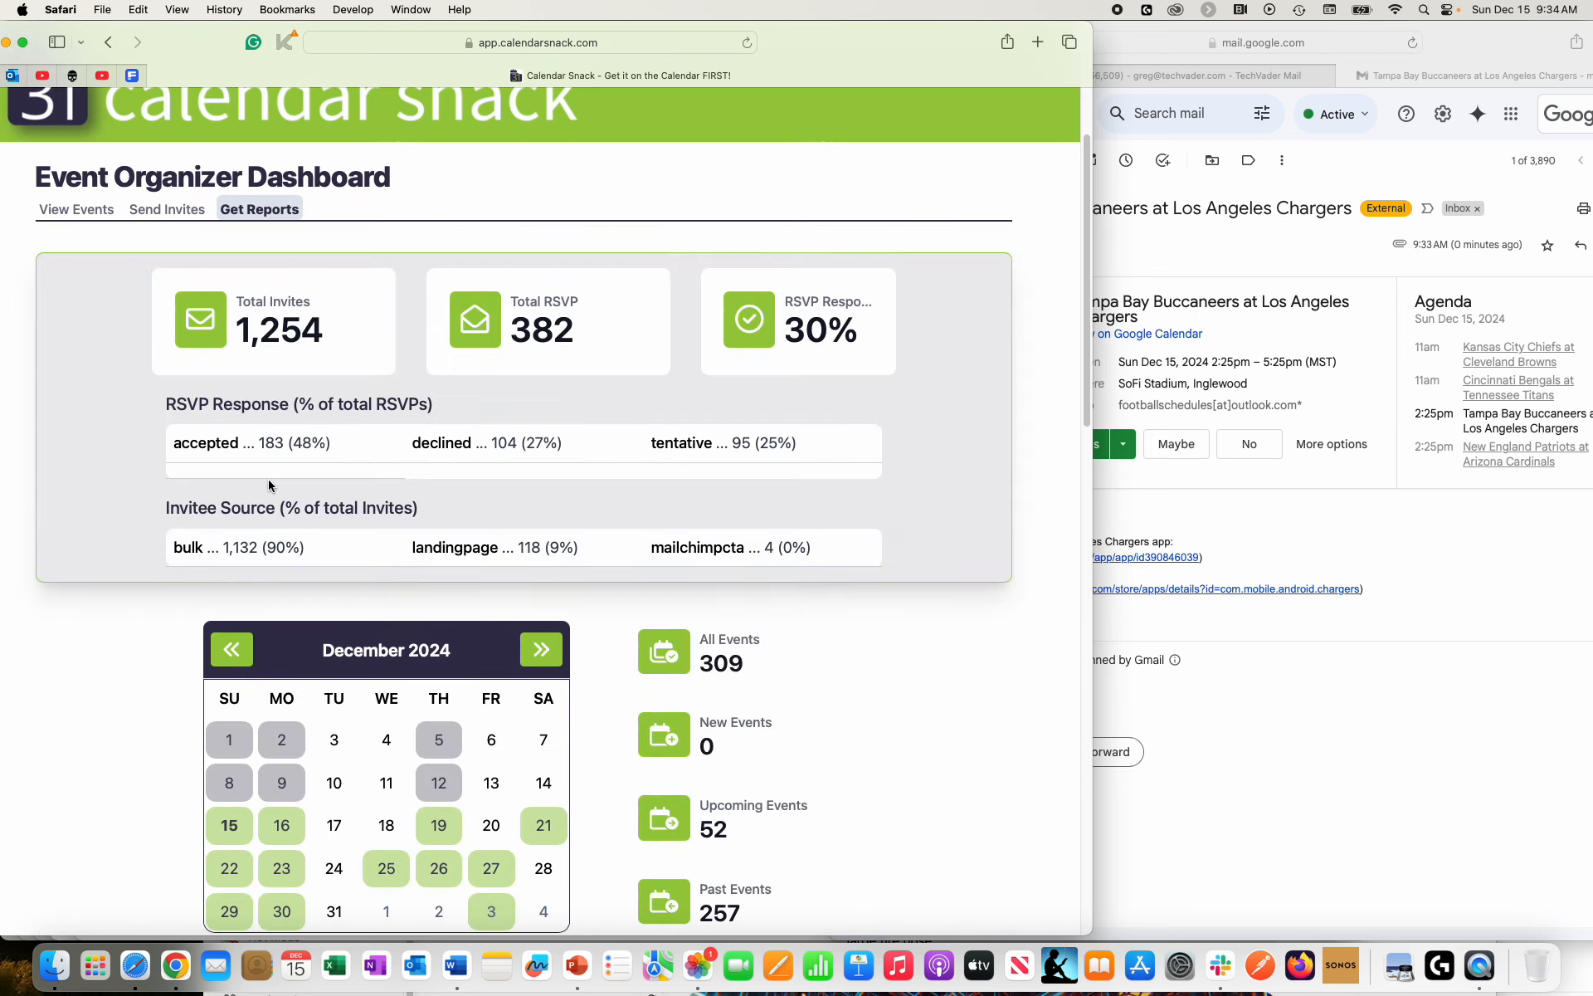
left_click(1226, 301)
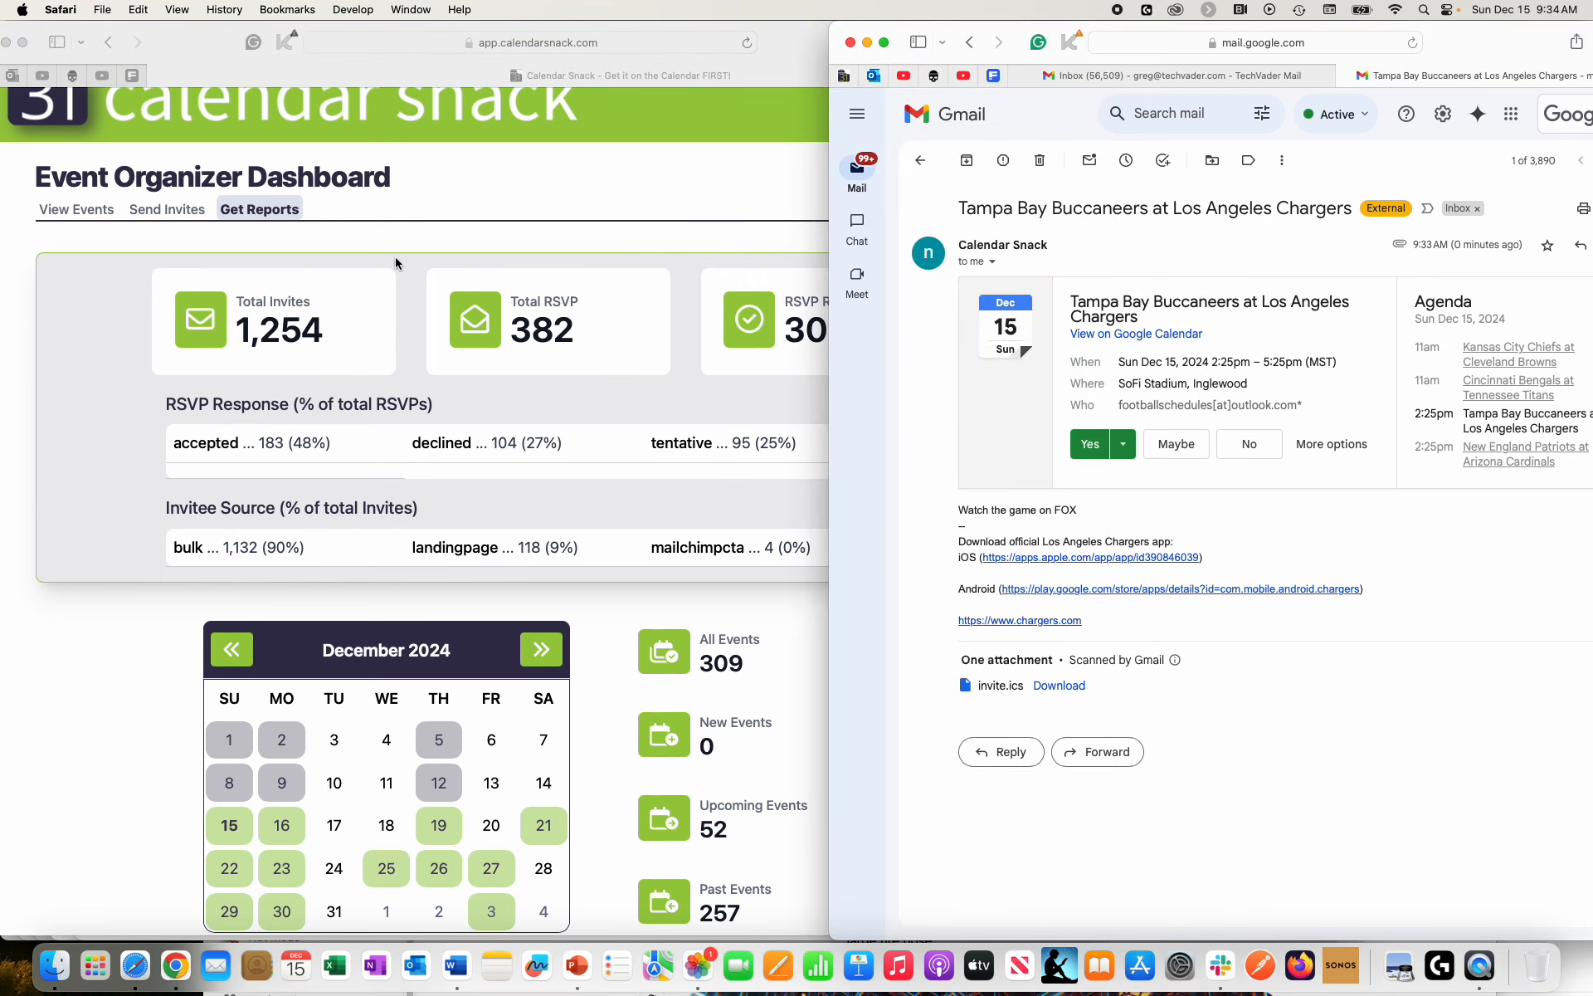
Step: Return to the Calendar Snack reports and select December 15 again in the December 2024 event calendar
scroll(401, 266, "down", 4)
left_click(238, 628)
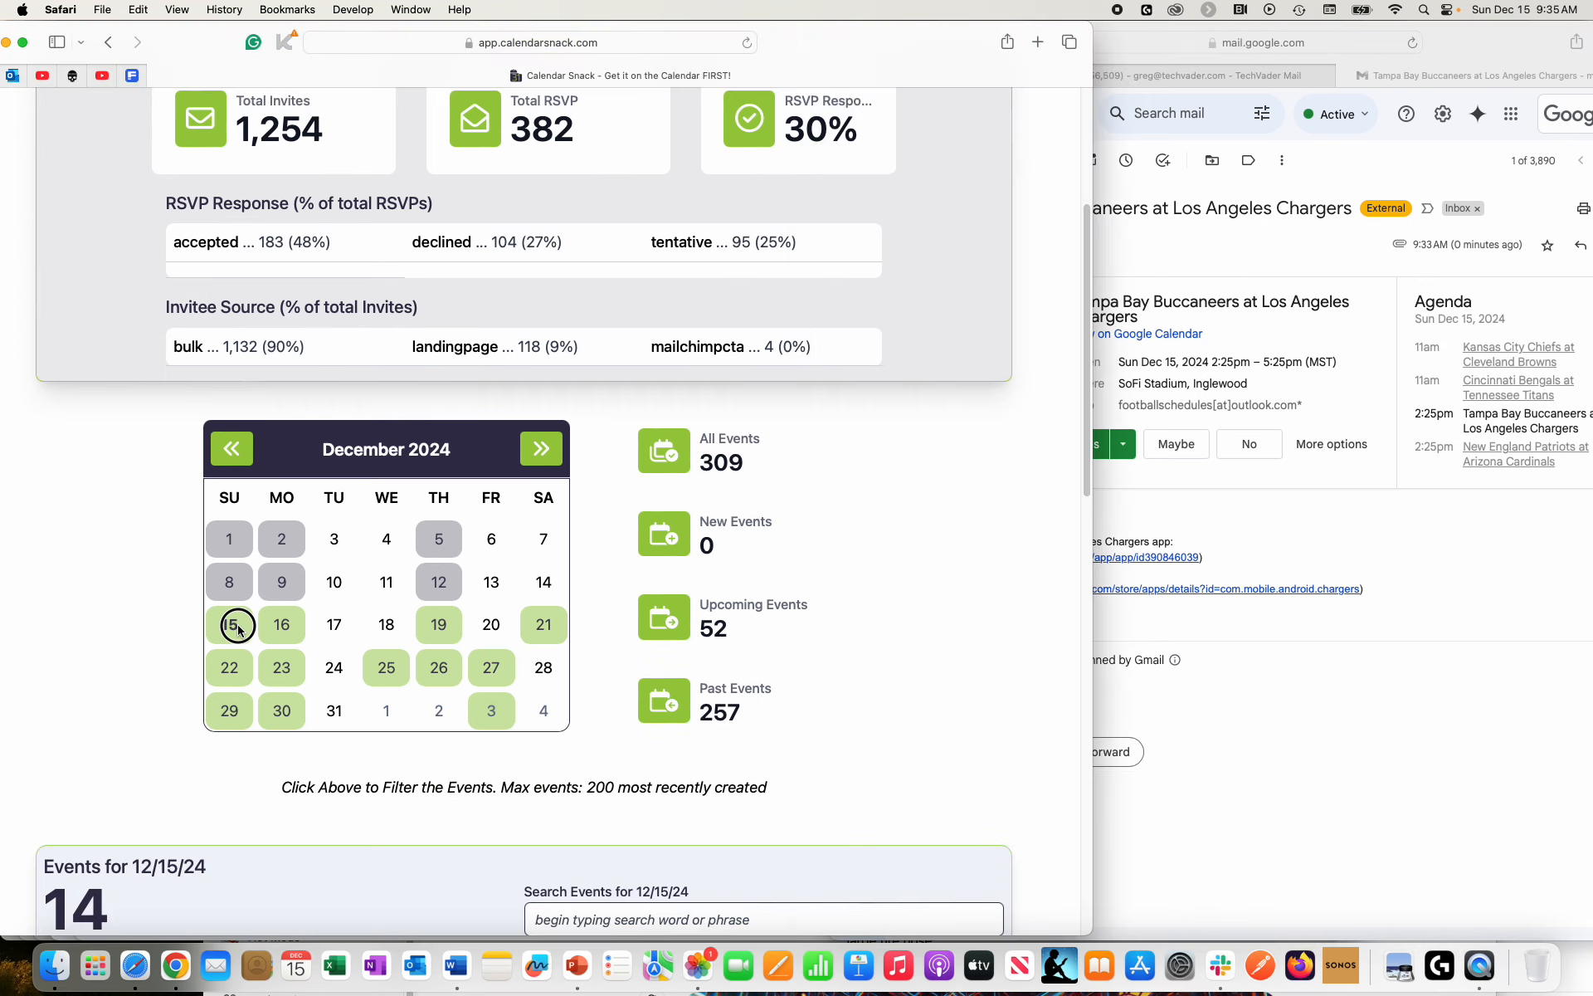
scroll(237, 624, "down", 3)
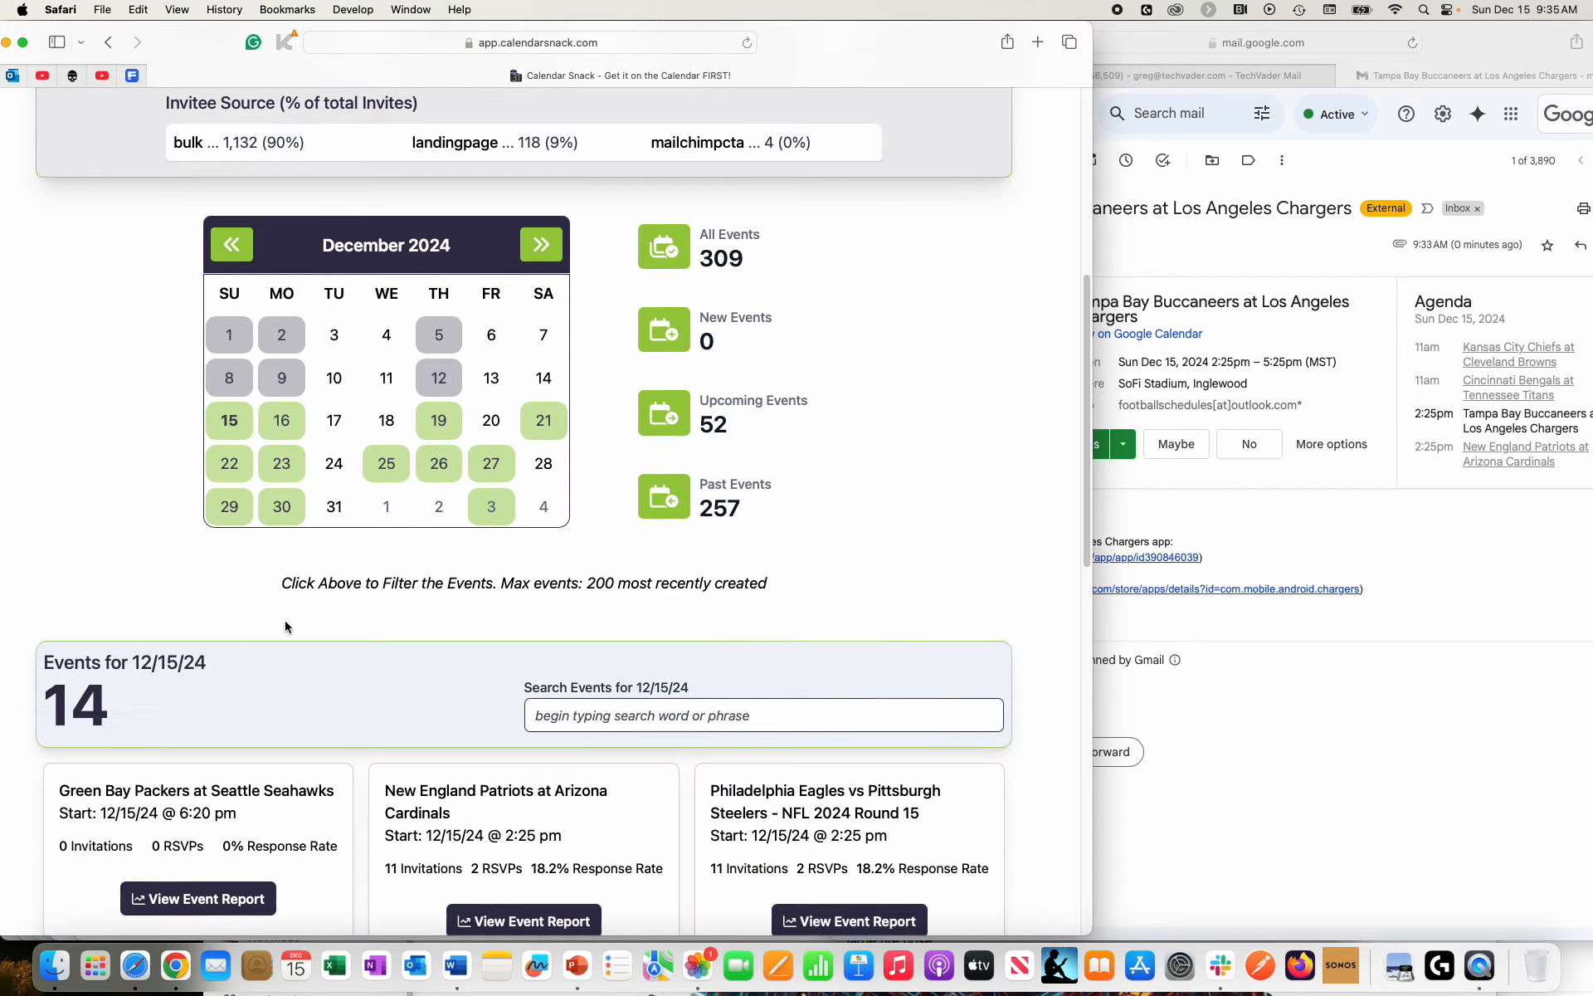
Step: Search the December 15 events for "los" and open the report for Tampa Bay Buccaneers at Los Angeles Chargers
left_click(622, 715)
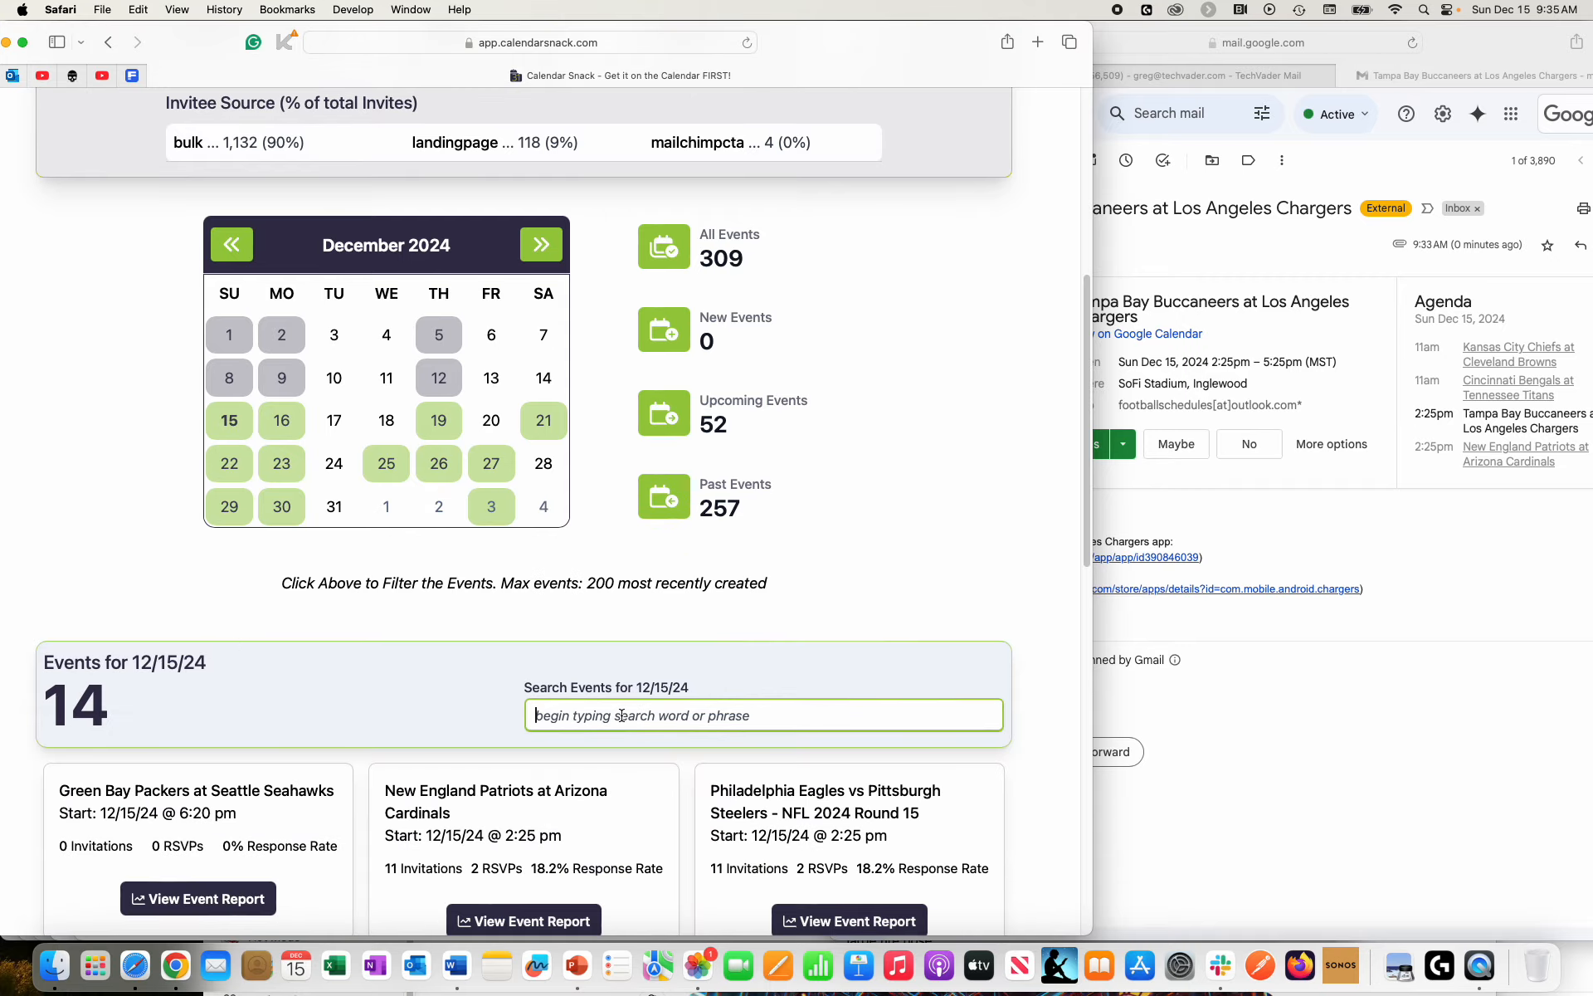
type("los")
scroll(648, 701, "down", 3)
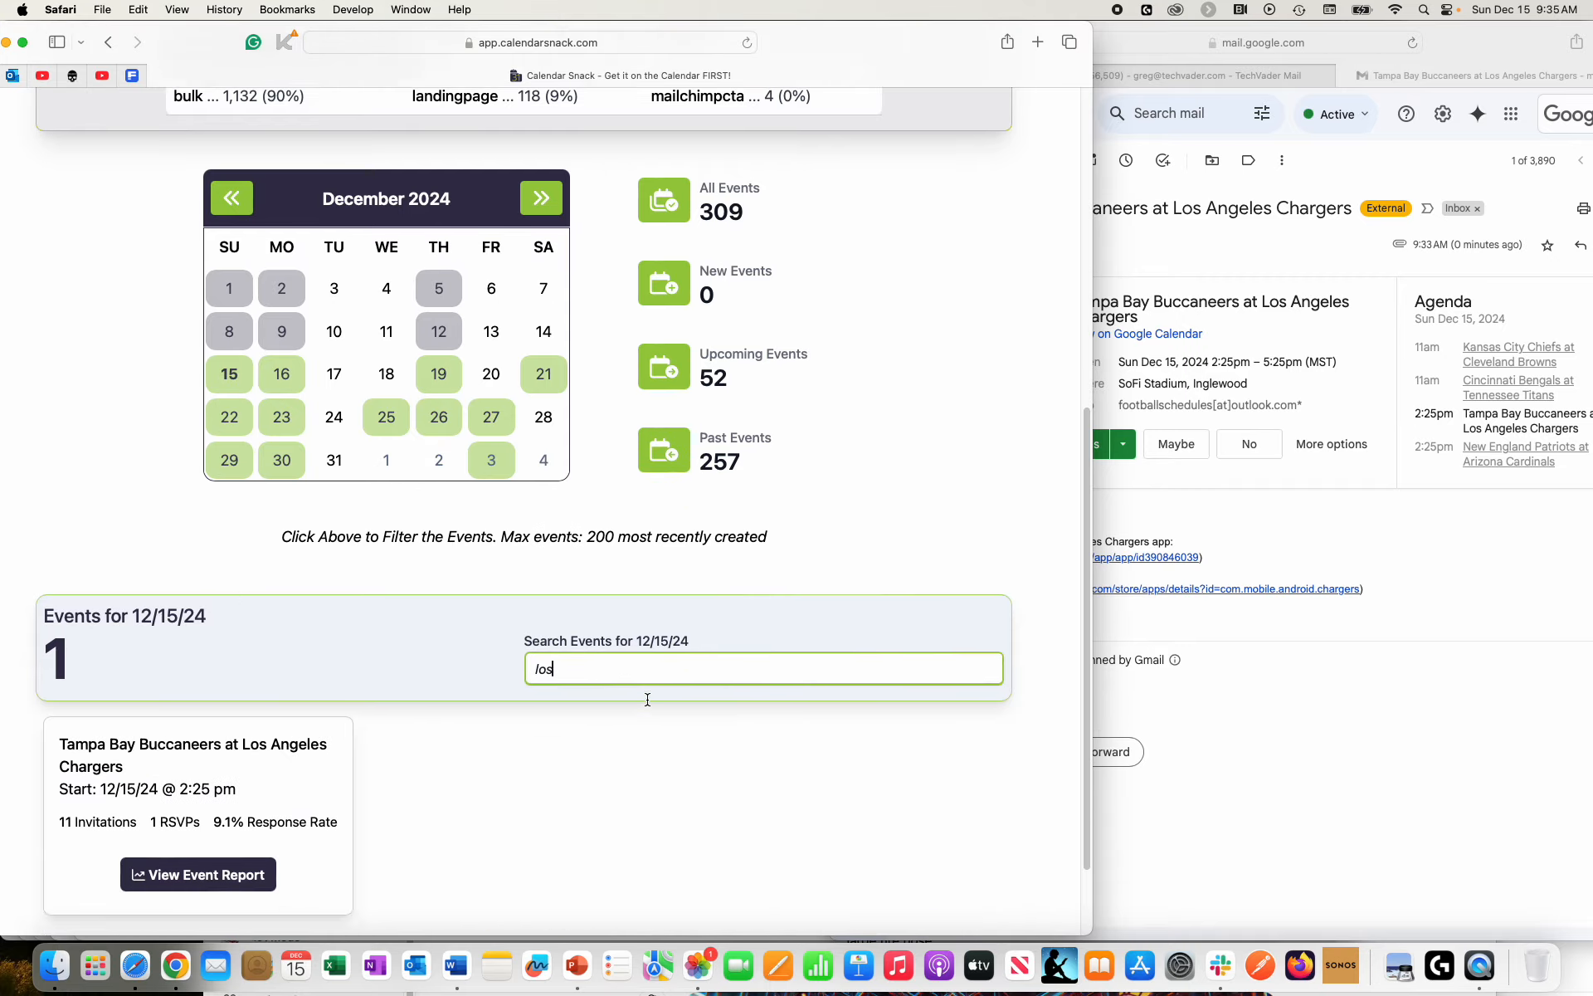
left_click(231, 757)
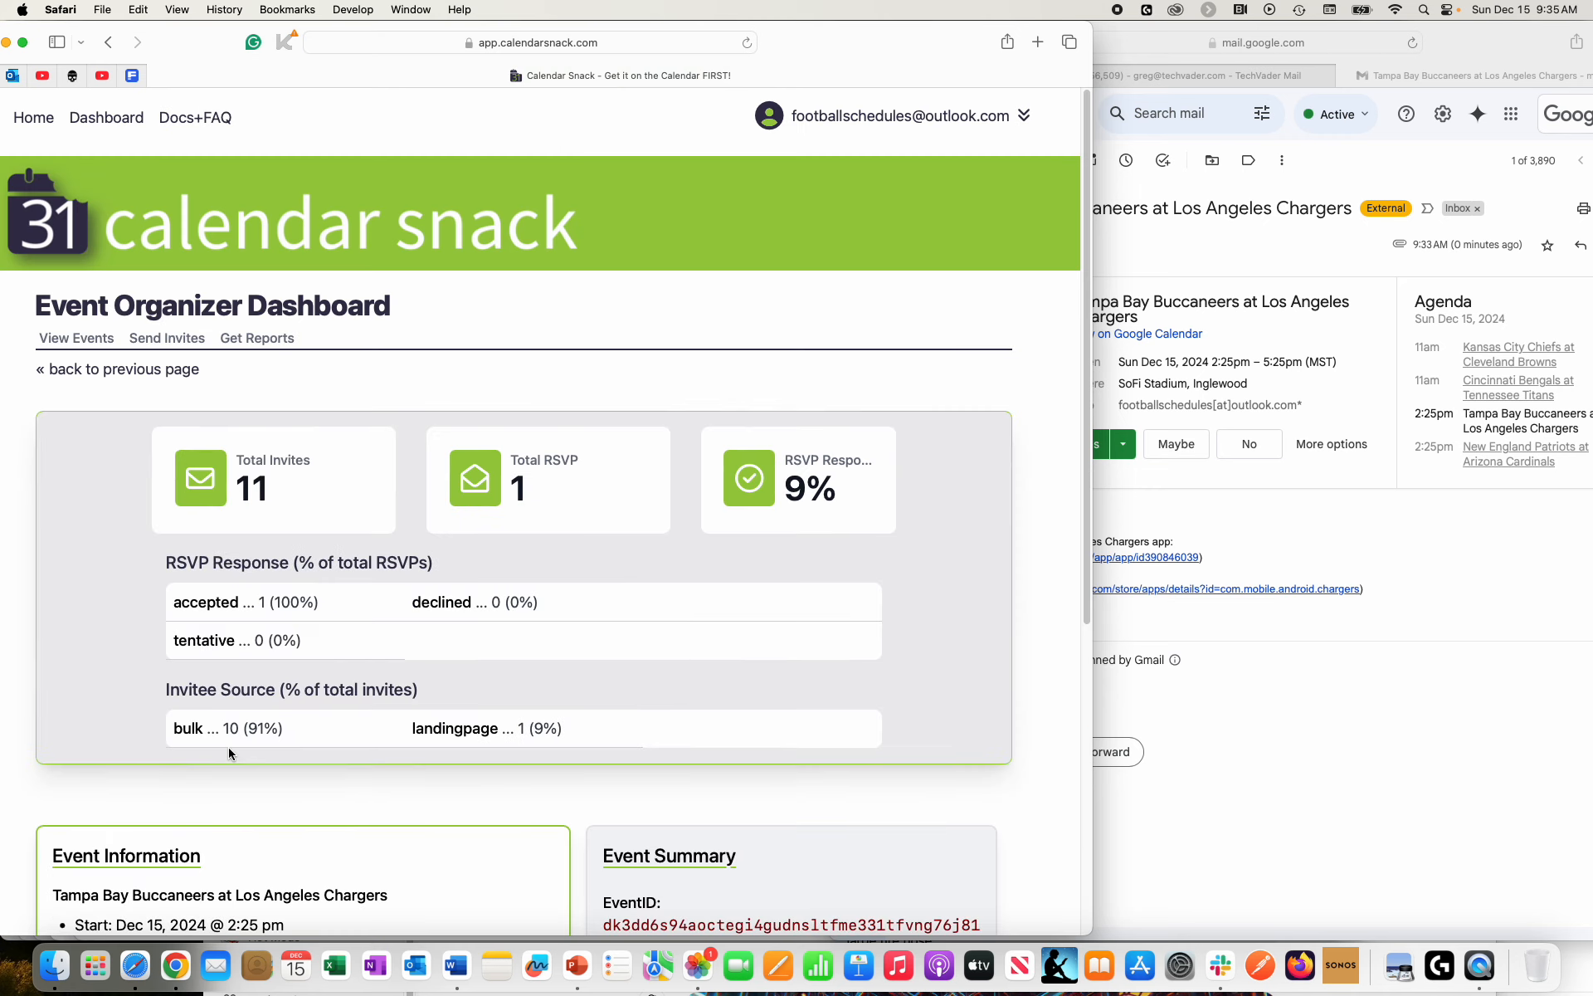
Step: Examine the event report's total invites, RSVP responses, invitee sources, and event information and summary
scroll(283, 678, "down", 2)
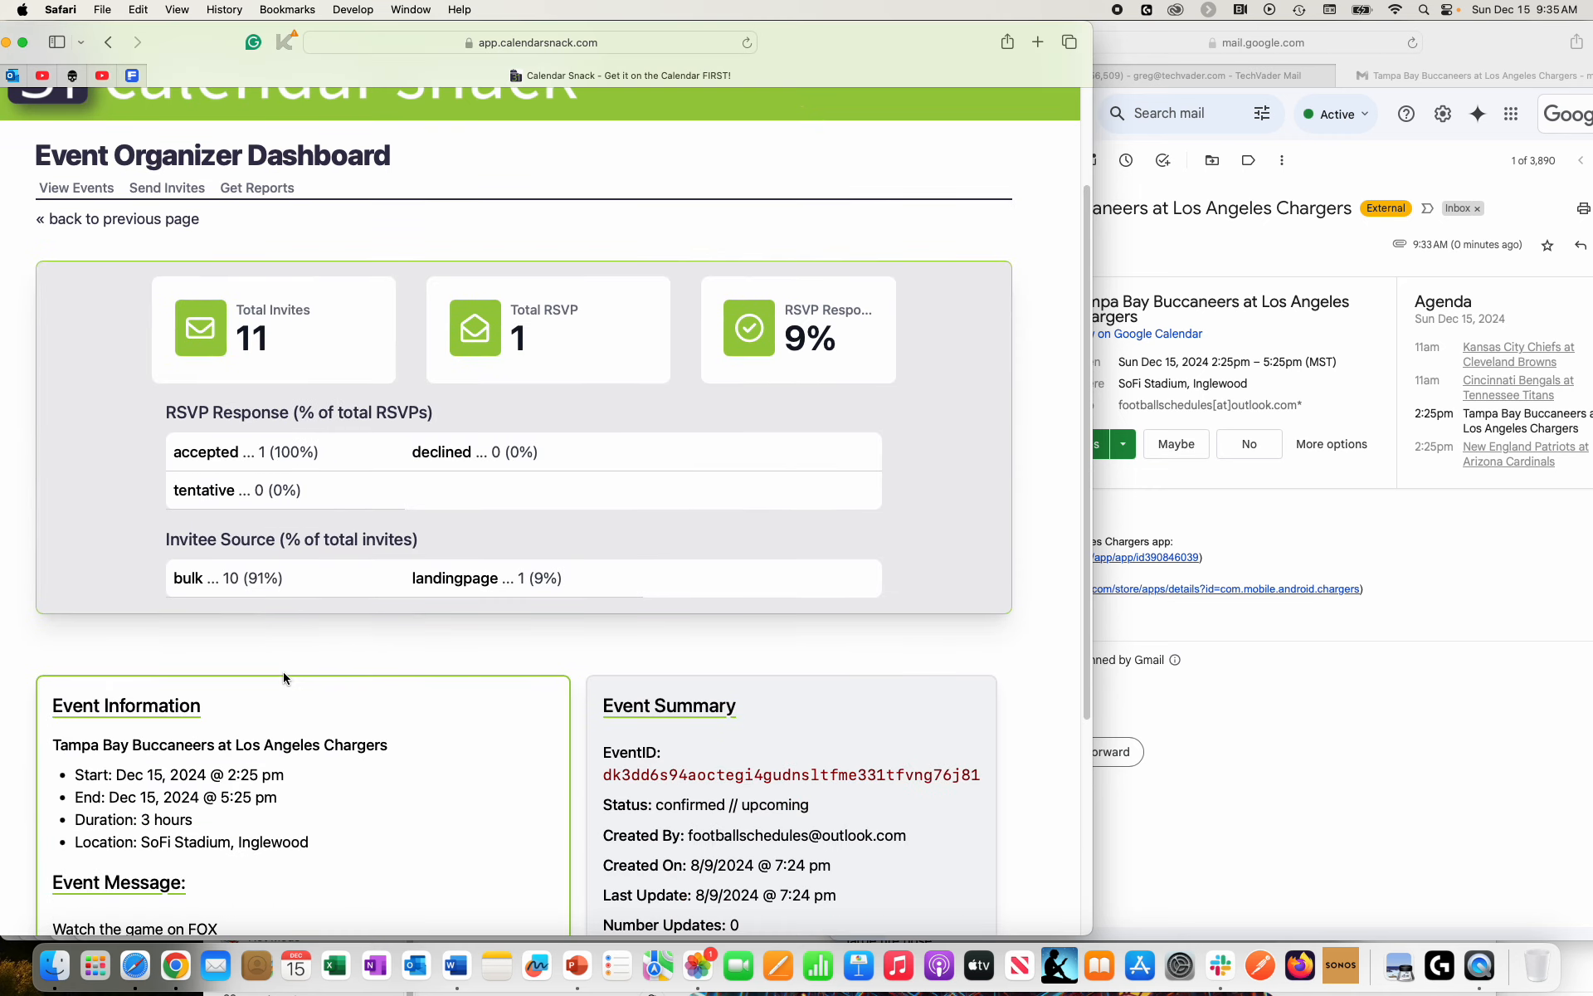
double_click(519, 336)
triple_click(288, 336)
scroll(243, 372, "down", 3)
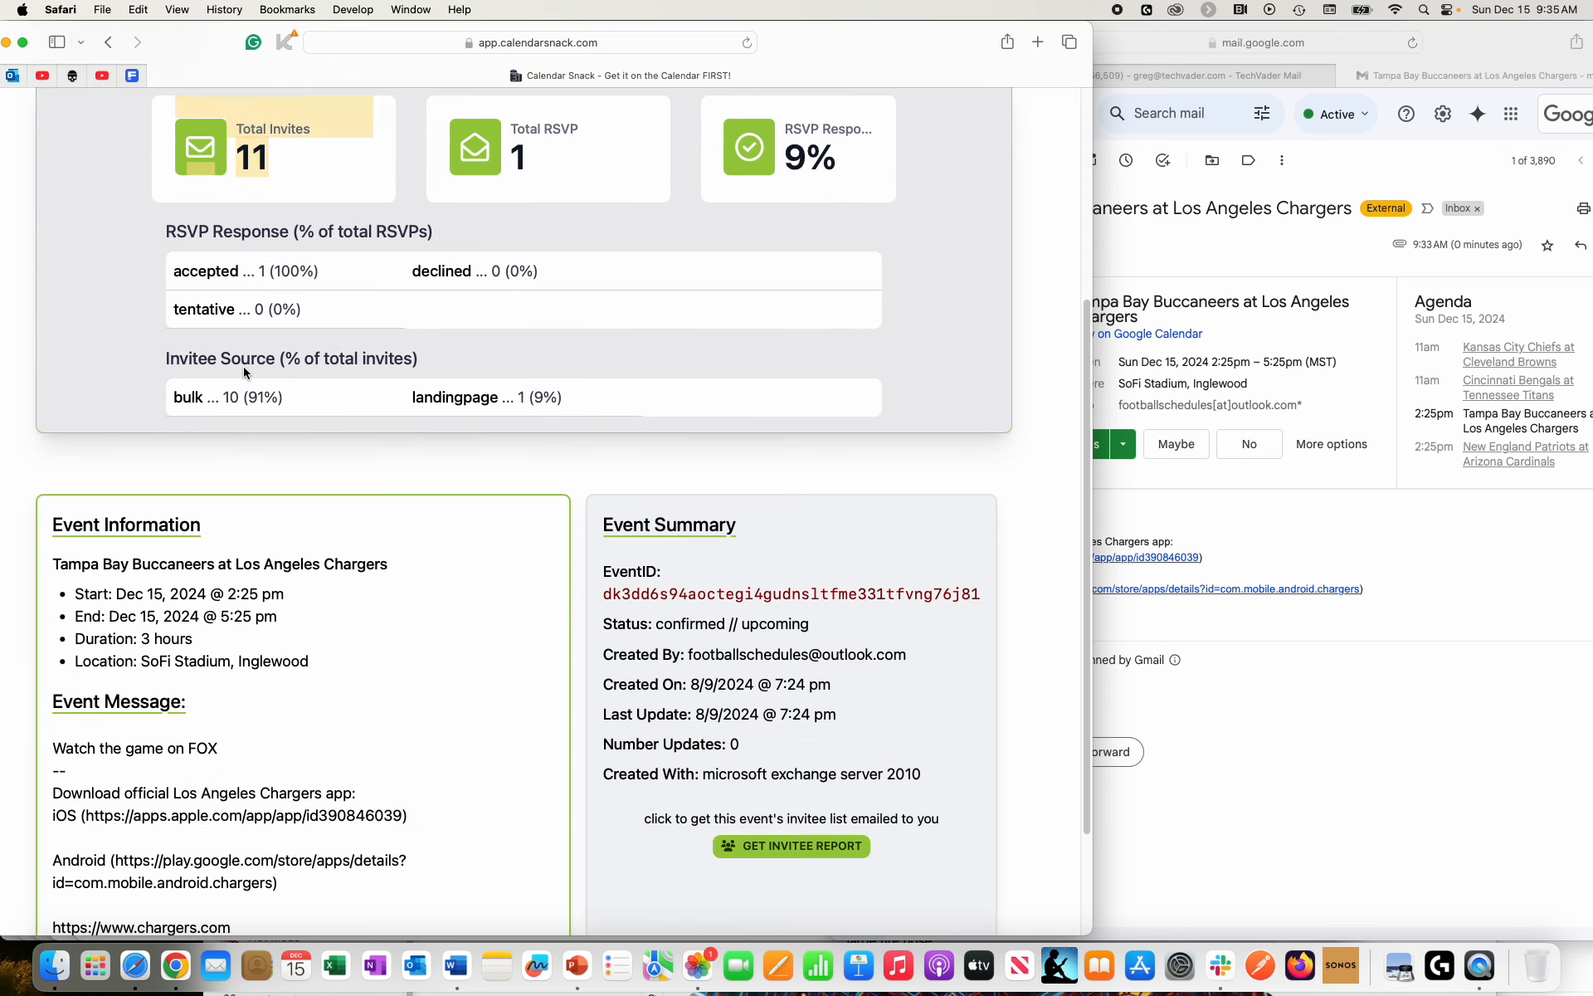